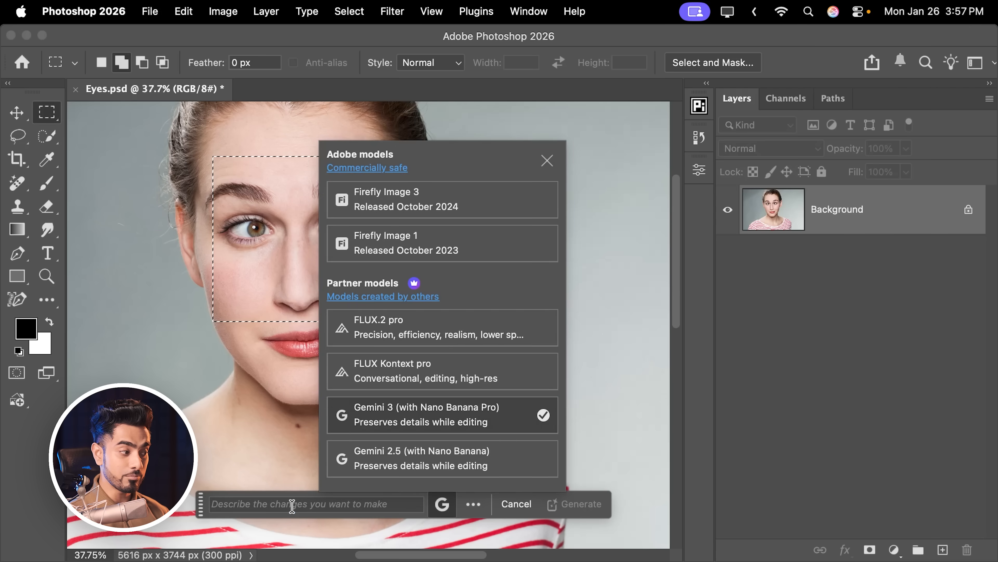
# Generate a fill in the selected eye area with the prompt "fix lazy eye" using Gemini 3 (with Nano Banana Pro).
pyautogui.click(295, 503)
pyautogui.write('fix lazy eye')
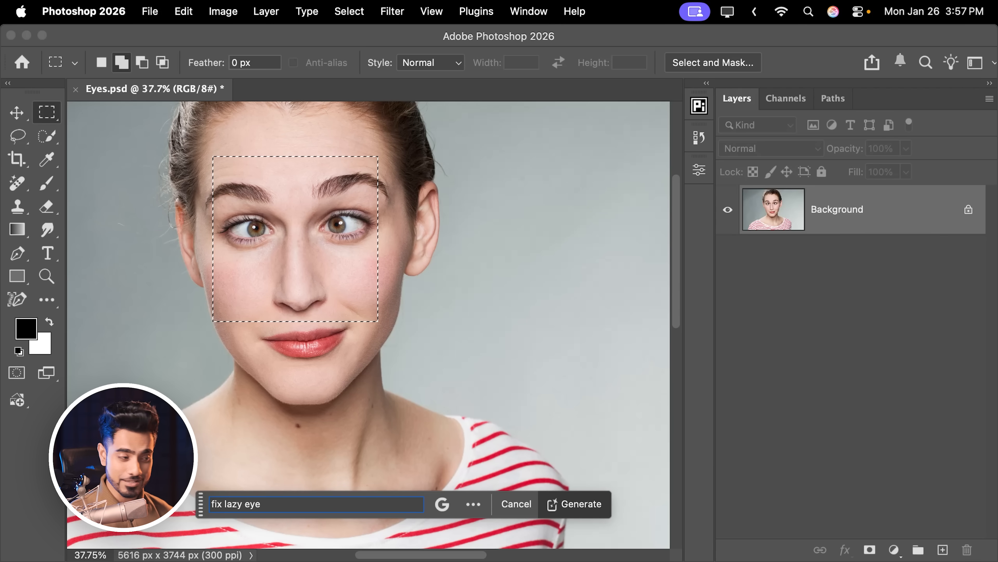
pyautogui.click(586, 503)
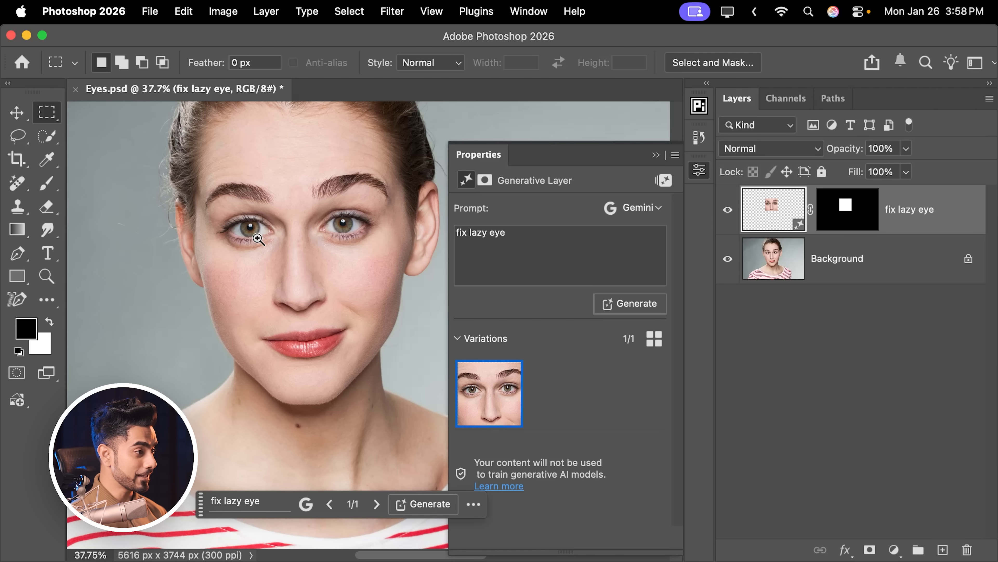
# Inspect the generated eyes up close, comparing before and after by toggling the "fix lazy eye" layer's visibility.
pyautogui.moveTo(253, 227); pyautogui.dragTo(308, 201)
pyautogui.moveTo(303, 198); pyautogui.dragTo(213, 240)
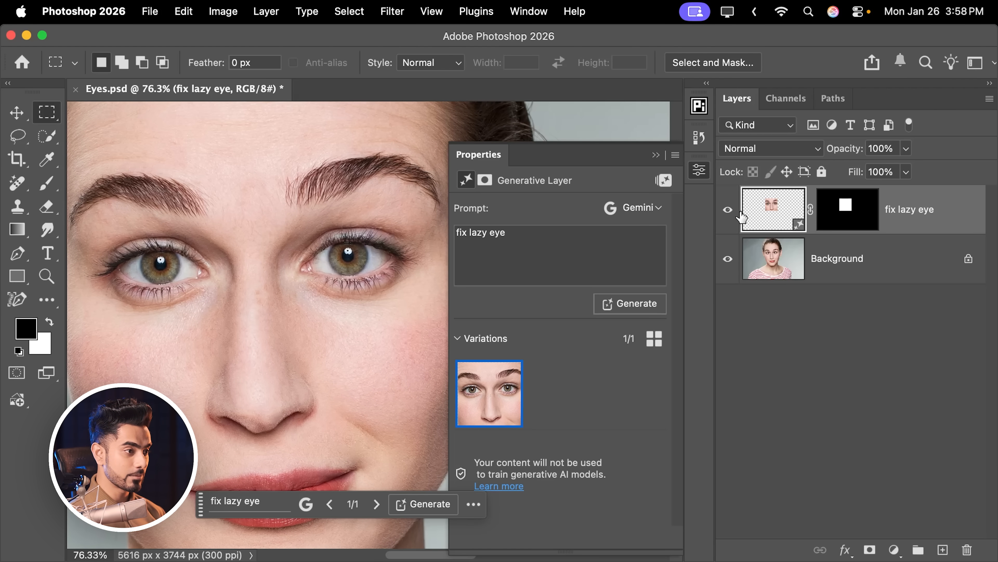
pyautogui.click(728, 209)
pyautogui.click(728, 210)
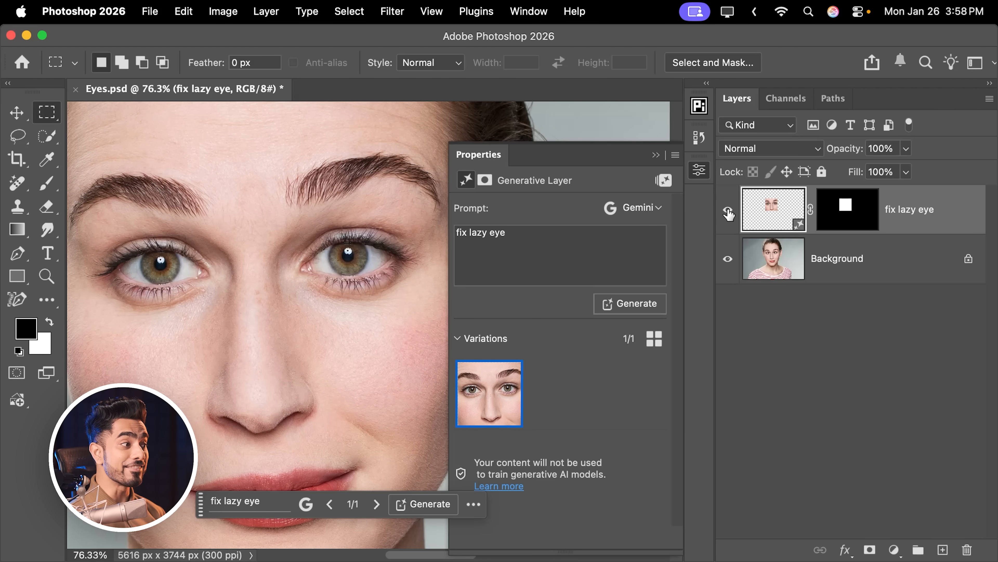
pyautogui.click(728, 212)
pyautogui.click(728, 212)
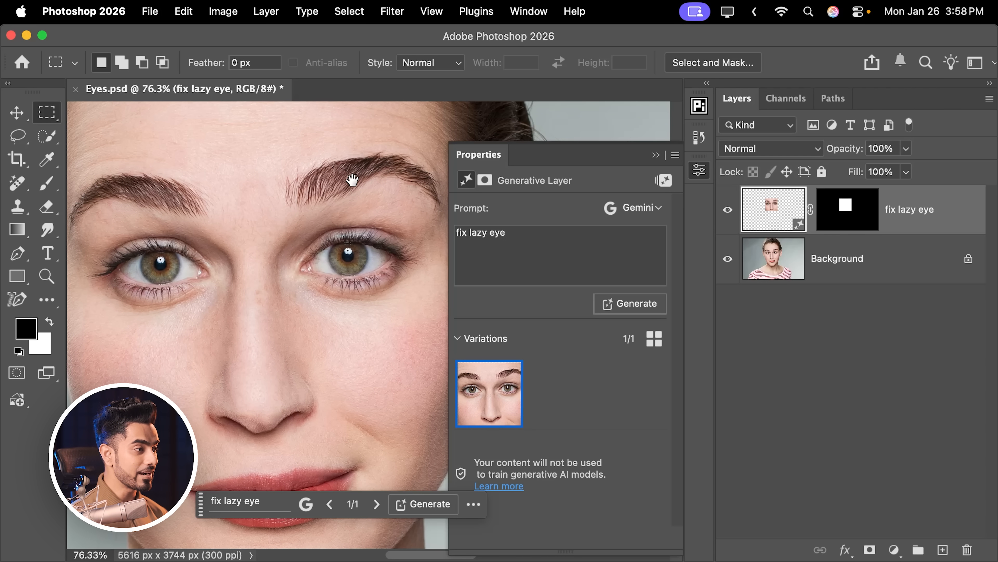
pyautogui.moveTo(353, 180); pyautogui.dragTo(337, 224)
pyautogui.moveTo(337, 224); pyautogui.dragTo(383, 197)
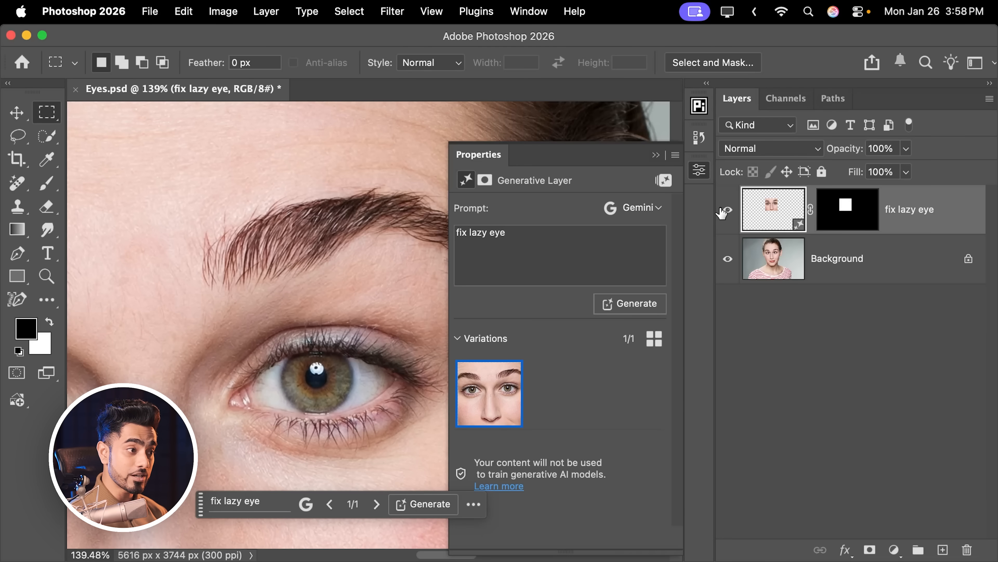
pyautogui.click(727, 212)
pyautogui.click(728, 212)
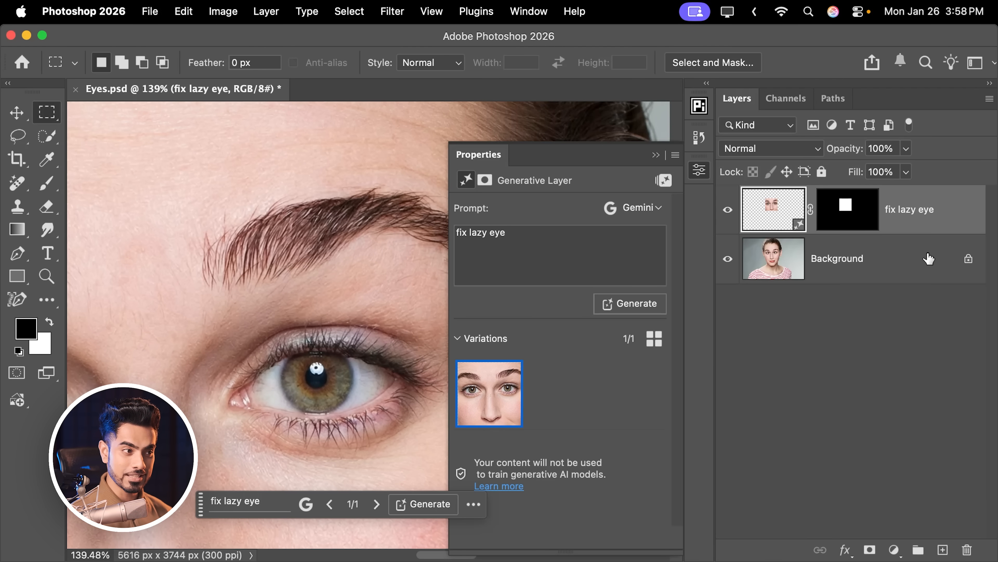
# Replace the "fix lazy eye" layer's mask with a black mask that hides the whole layer.
pyautogui.moveTo(847, 214); pyautogui.dragTo(967, 550)
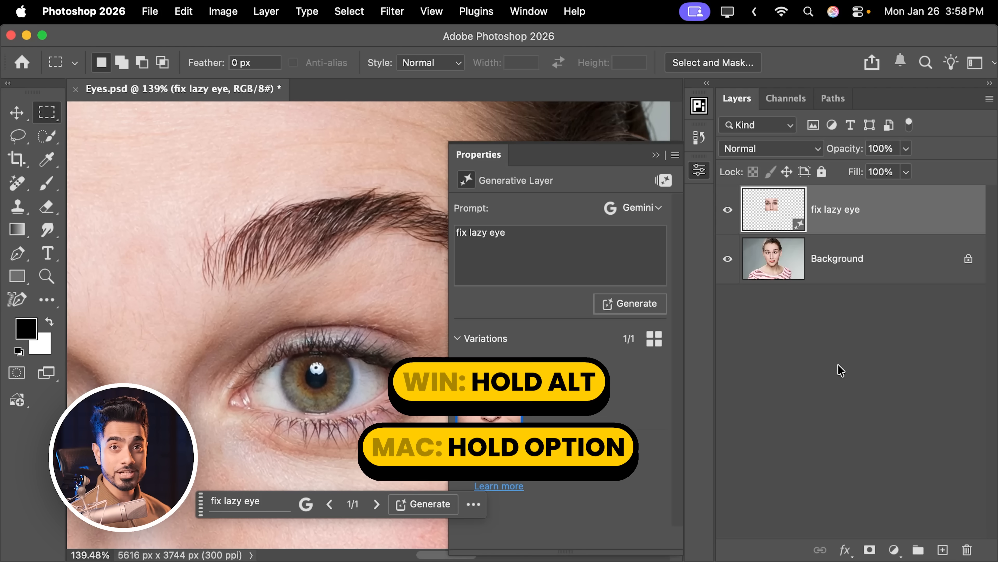
pyautogui.keyDown('alt'); pyautogui.click(870, 549); pyautogui.keyUp('alt')
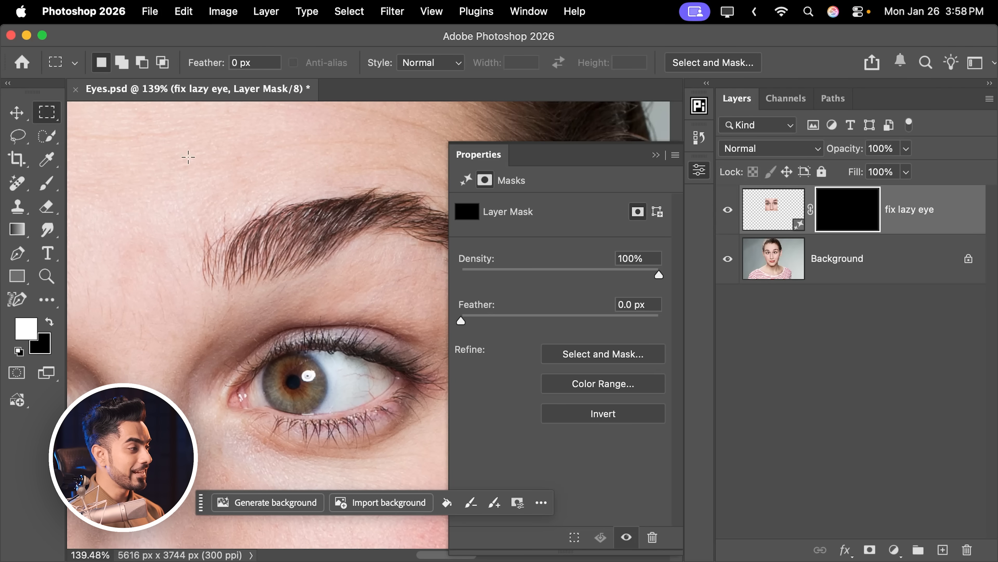
# Paint white over both eyes on the layer mask with a 200 px Soft Round brush at 100% flow.
pyautogui.click(47, 184)
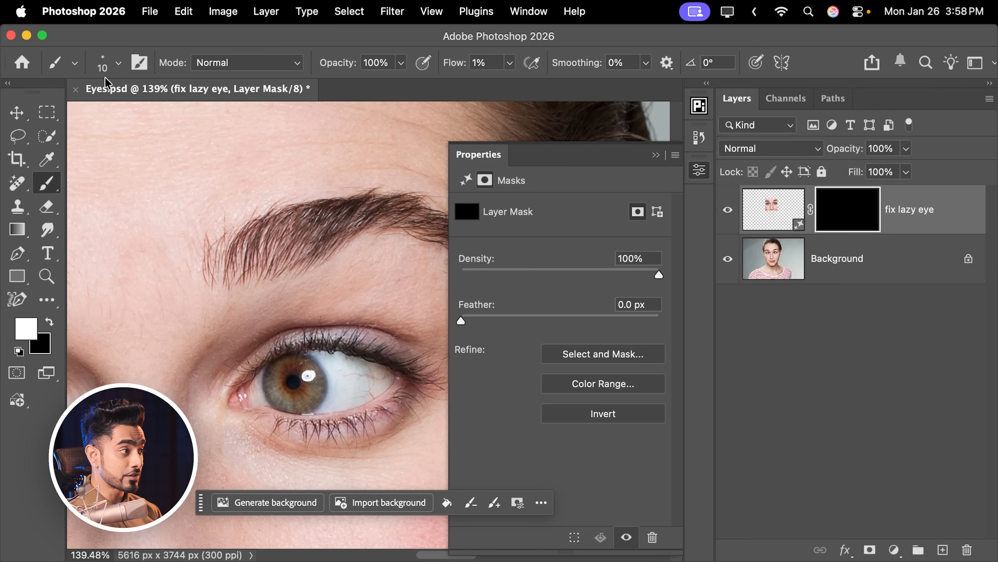
pyautogui.click(118, 63)
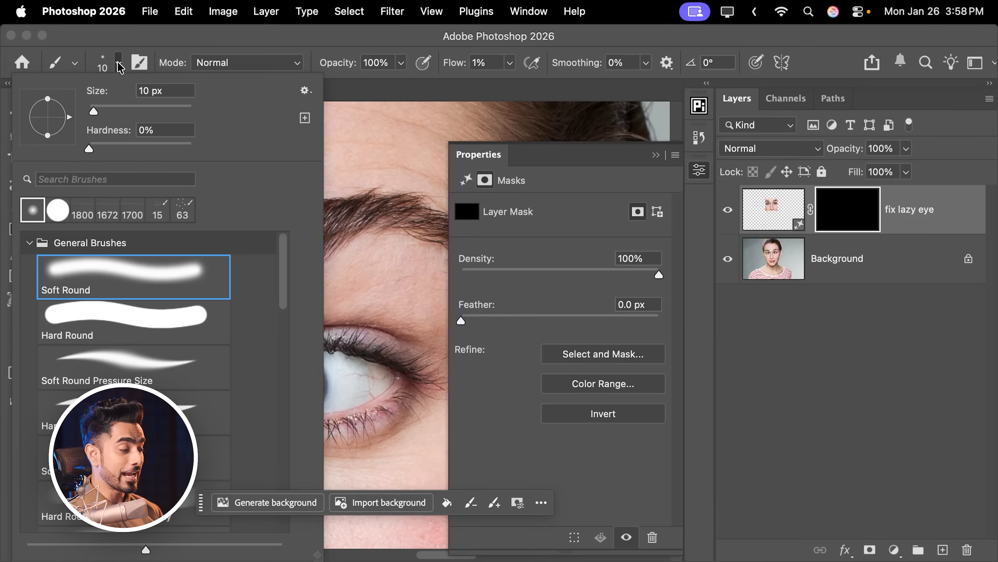
pyautogui.click(119, 65)
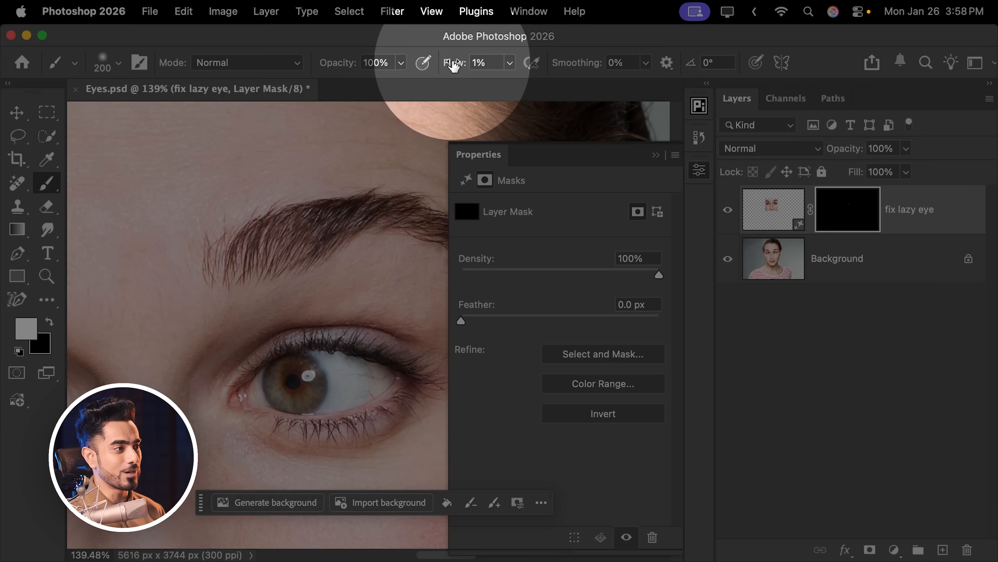
pyautogui.moveTo(456, 62); pyautogui.dragTo(562, 62)
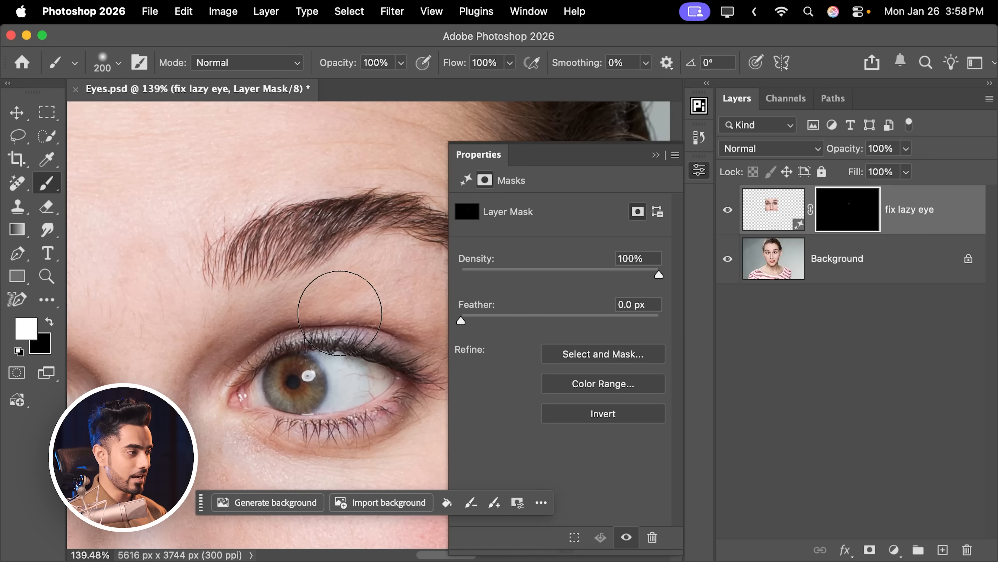
pyautogui.moveTo(312, 366); pyautogui.dragTo(285, 367)
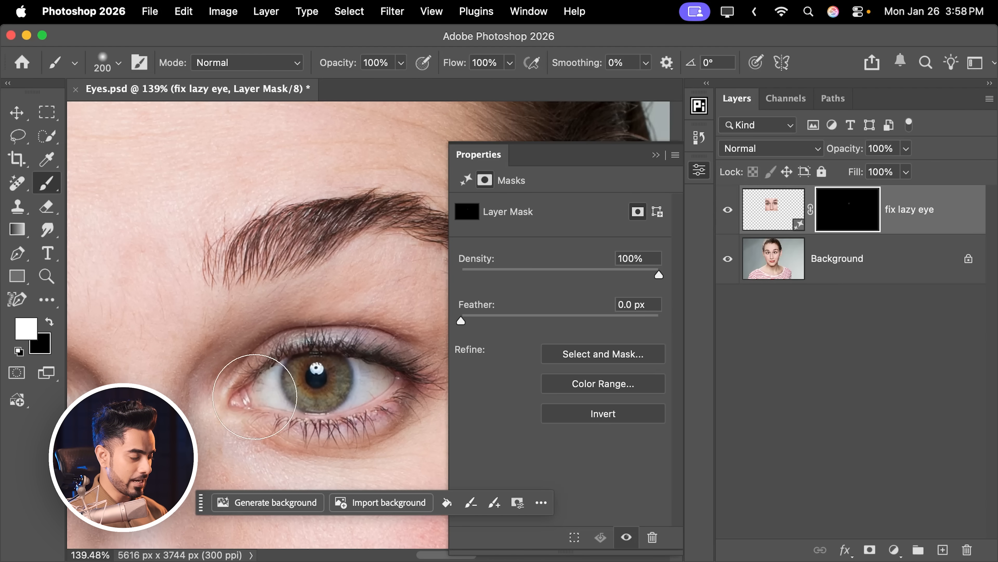
pyautogui.moveTo(255, 396)
pyautogui.mouseDown()
pyautogui.moveTo(326, 382)
pyautogui.moveTo(398, 393)
pyautogui.mouseUp()
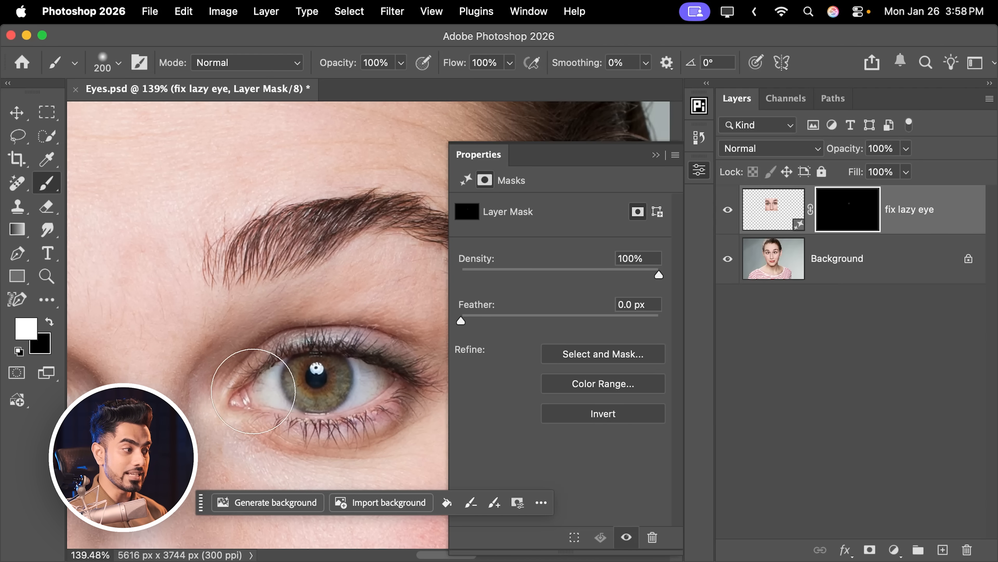
pyautogui.moveTo(256, 388)
pyautogui.mouseDown()
pyautogui.moveTo(446, 325)
pyautogui.moveTo(507, 320)
pyautogui.mouseUp()
pyautogui.moveTo(265, 340)
pyautogui.mouseDown()
pyautogui.moveTo(235, 329)
pyautogui.moveTo(245, 329)
pyautogui.mouseUp()
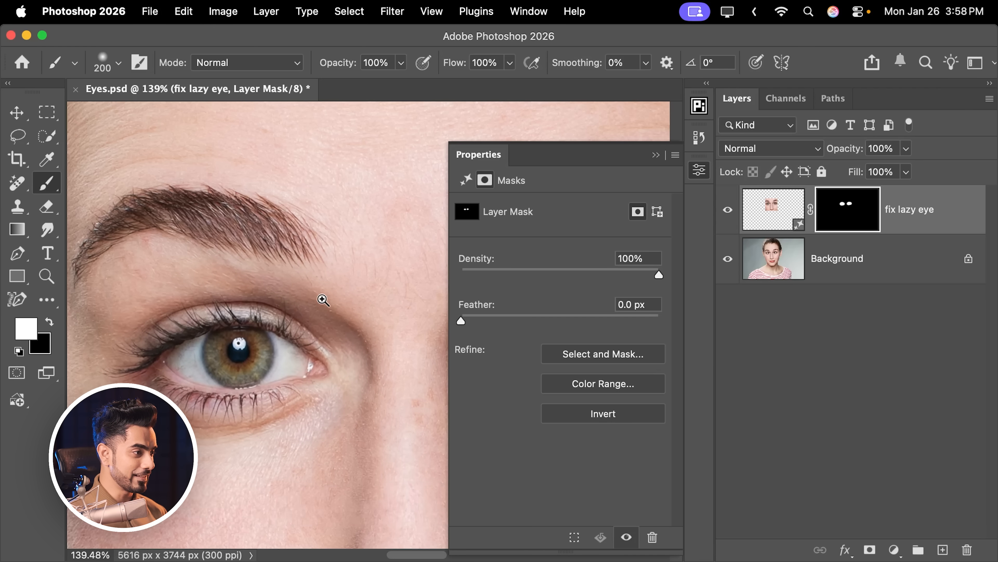
# Examine the whole face and compare it with the "fix lazy eye" layer hidden and shown.
pyautogui.scroll(-3, 323, 297)
pyautogui.click(656, 156)
pyautogui.scroll(-6, 408, 279)
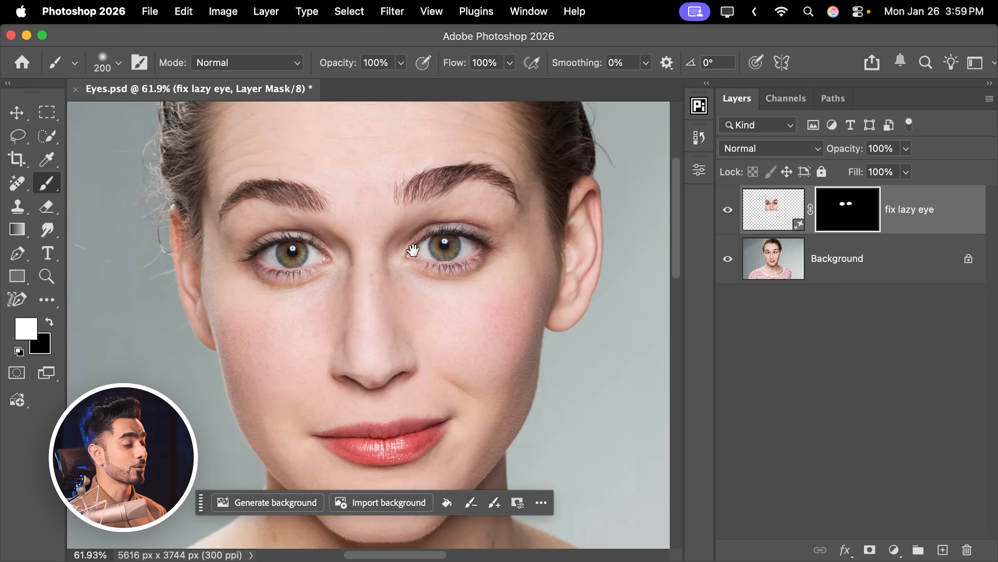
pyautogui.scroll(-2, 398, 248)
pyautogui.moveTo(383, 257); pyautogui.dragTo(380, 291)
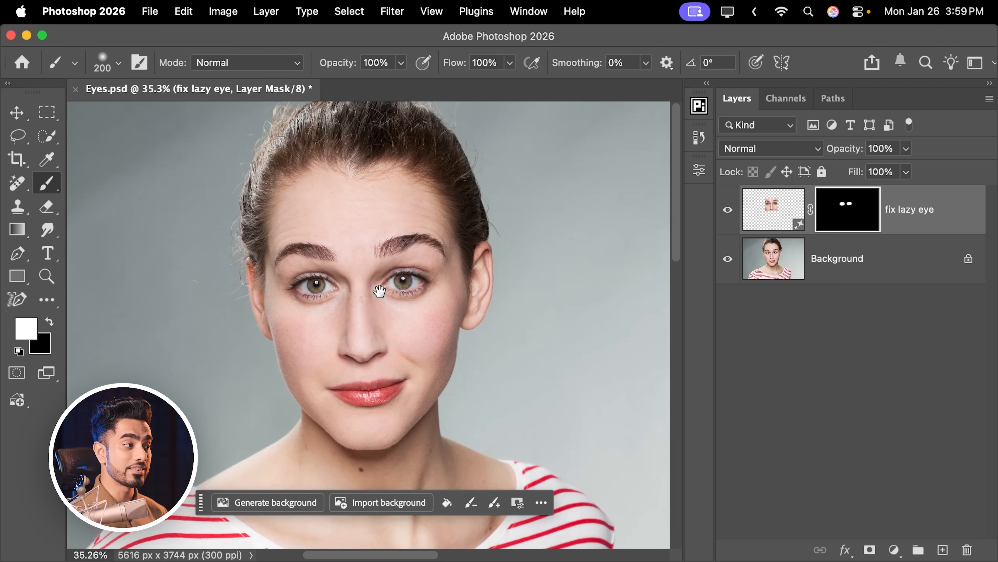
pyautogui.click(728, 210)
pyautogui.click(728, 210)
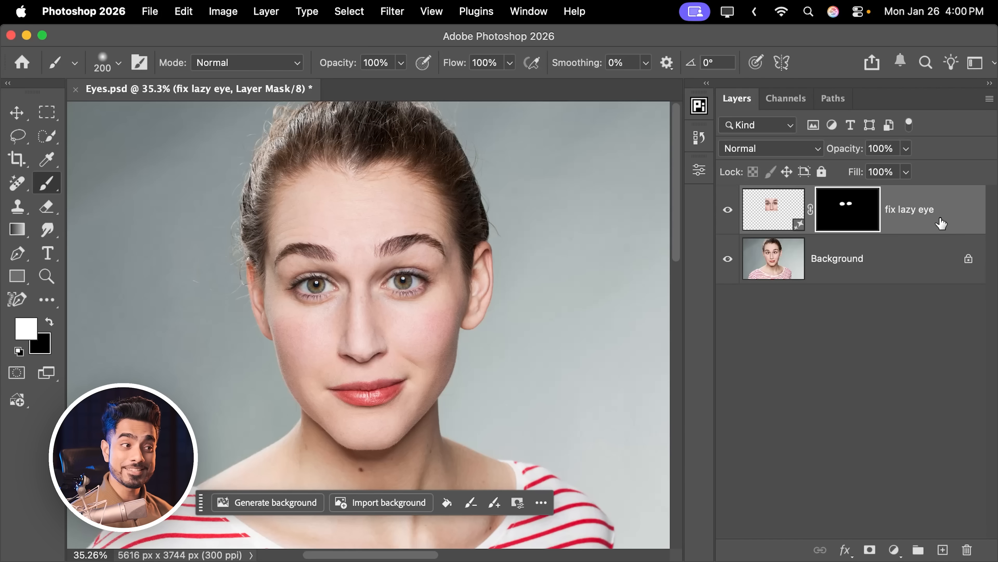
# Delete the "fix lazy eye" layer and make a square selection, about 1178 px wide, around the eyebrows, eyes and nose.
pyautogui.moveTo(942, 224); pyautogui.dragTo(967, 549)
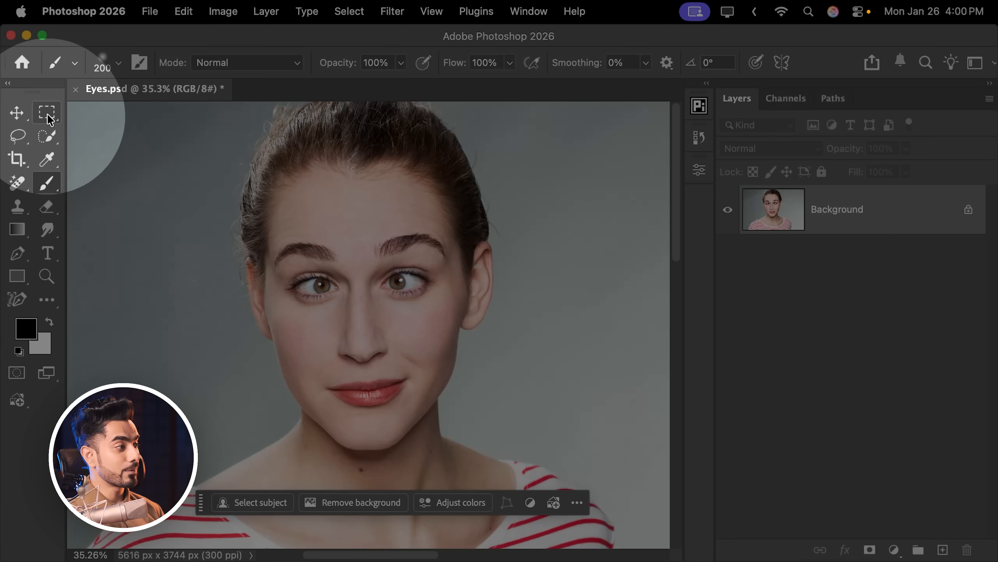
pyautogui.click(46, 112)
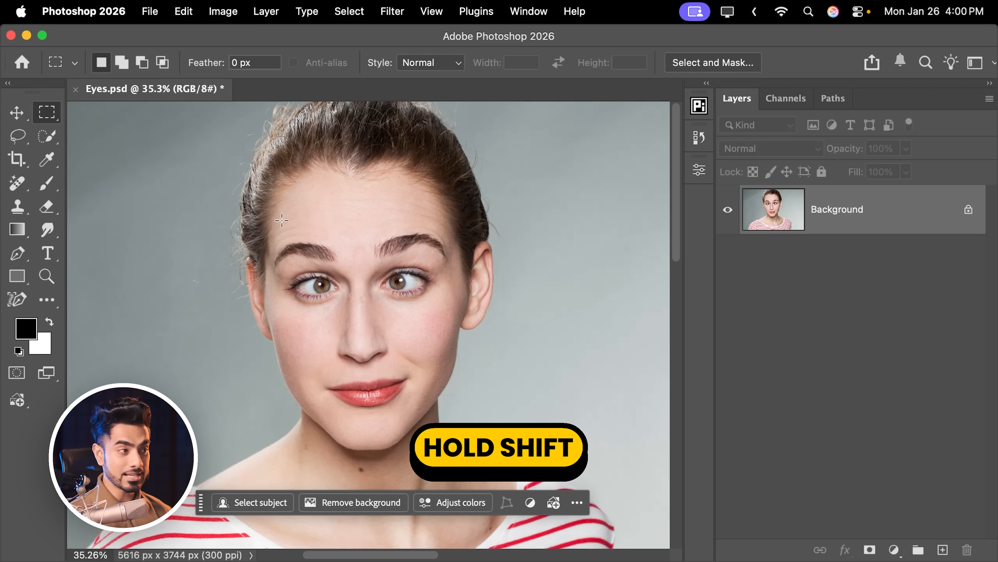
pyautogui.moveTo(280, 227); pyautogui.dragTo(452, 388)
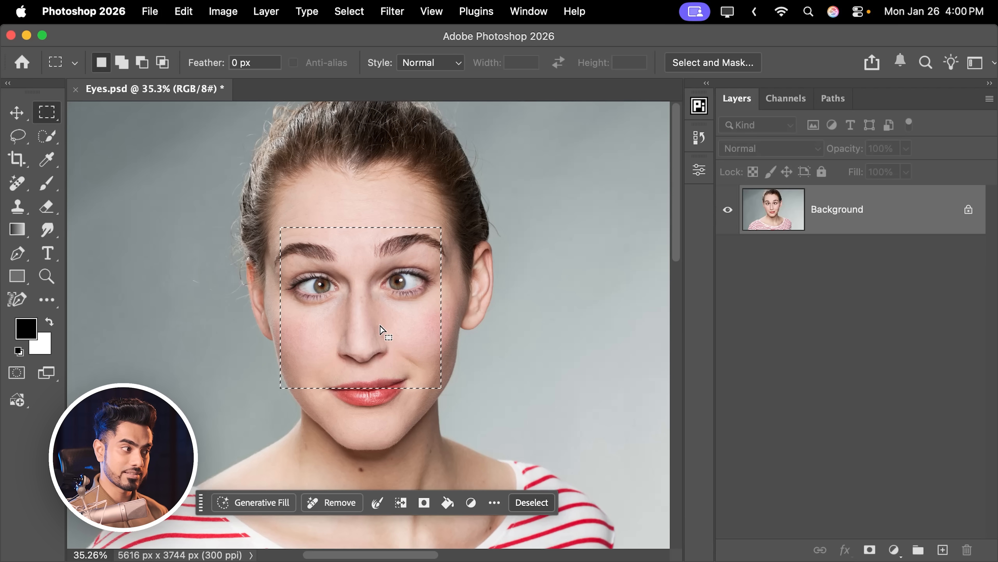
pyautogui.moveTo(379, 325); pyautogui.dragTo(384, 313)
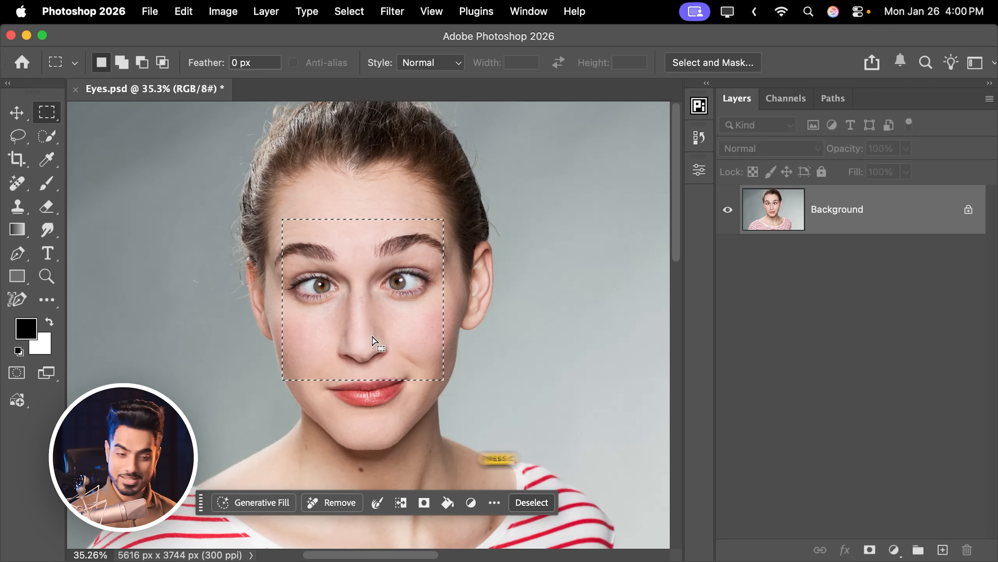
# Crop the image to the square selection with the fill left at Transparent (default) and Delete Cropped Pixels off.
pyautogui.press('c')
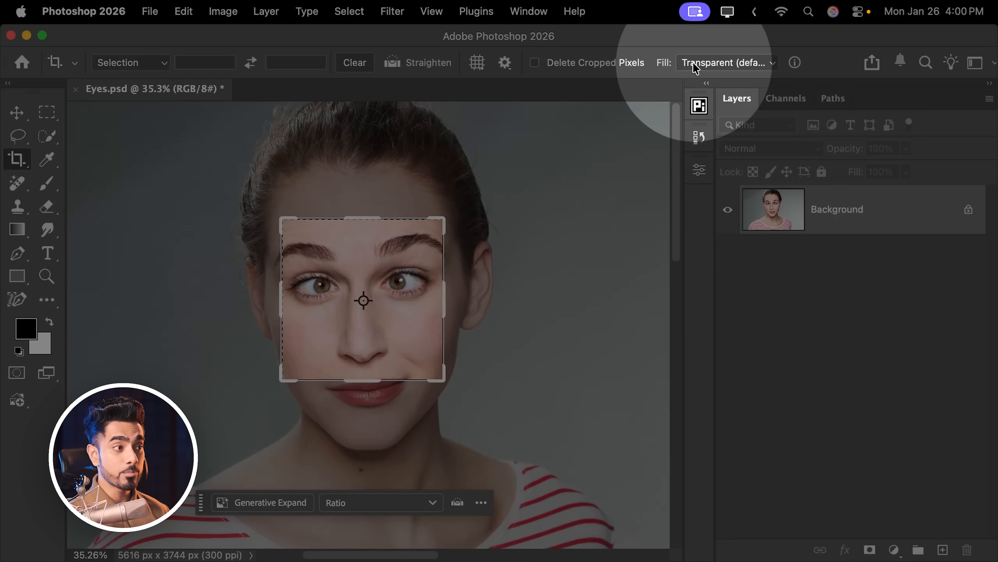
pyautogui.click(707, 64)
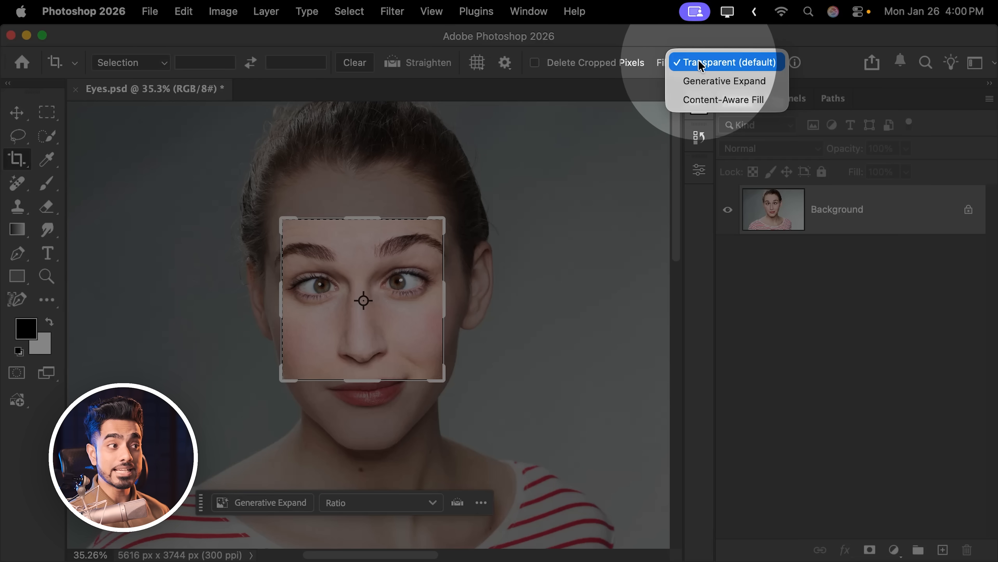
pyautogui.click(708, 64)
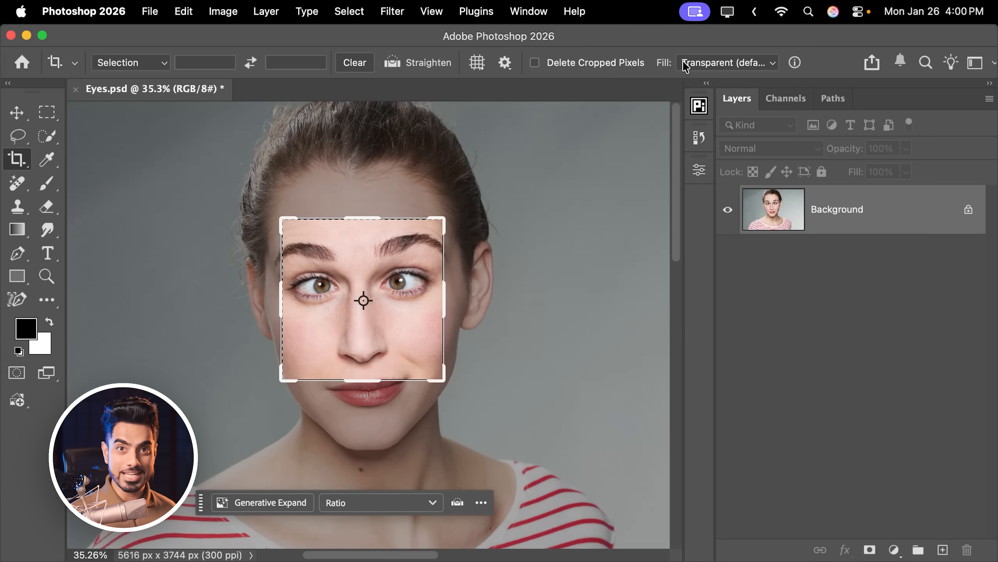
pyautogui.press('Return')
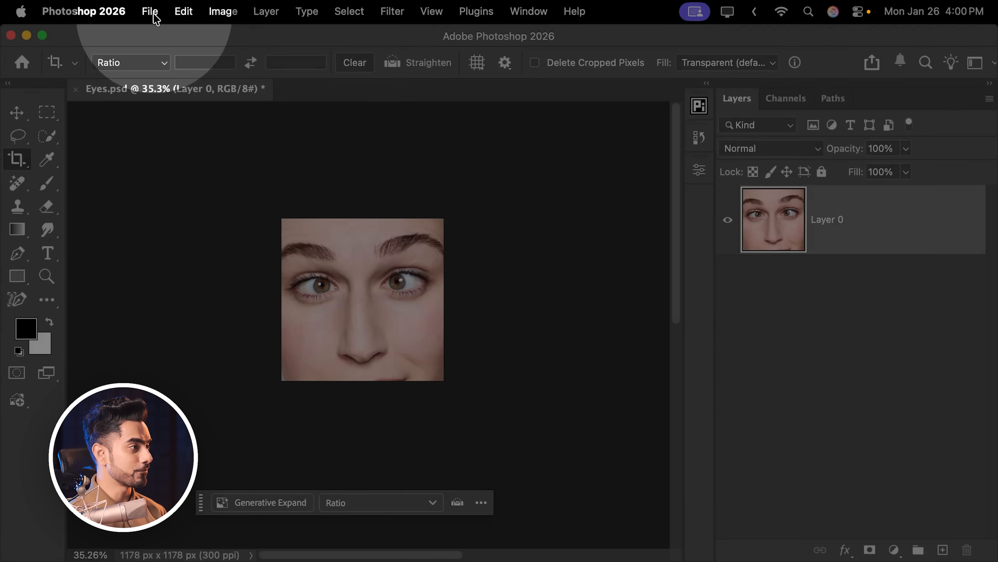
# Export the cropped face as a PNG named "Just Eyes" in the Lazy Eye folder.
pyautogui.click(150, 11)
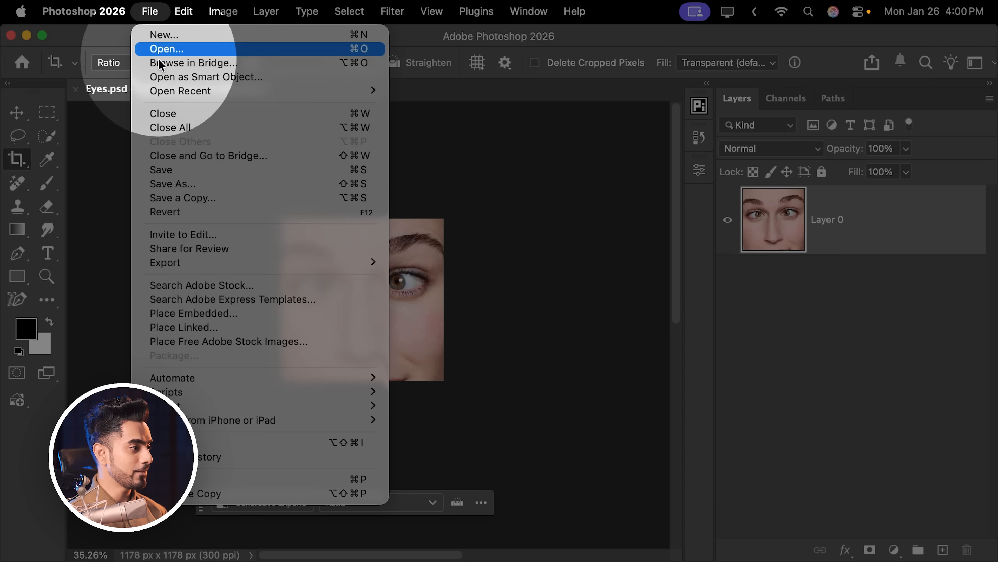
pyautogui.moveTo(265, 270)
pyautogui.click(460, 267)
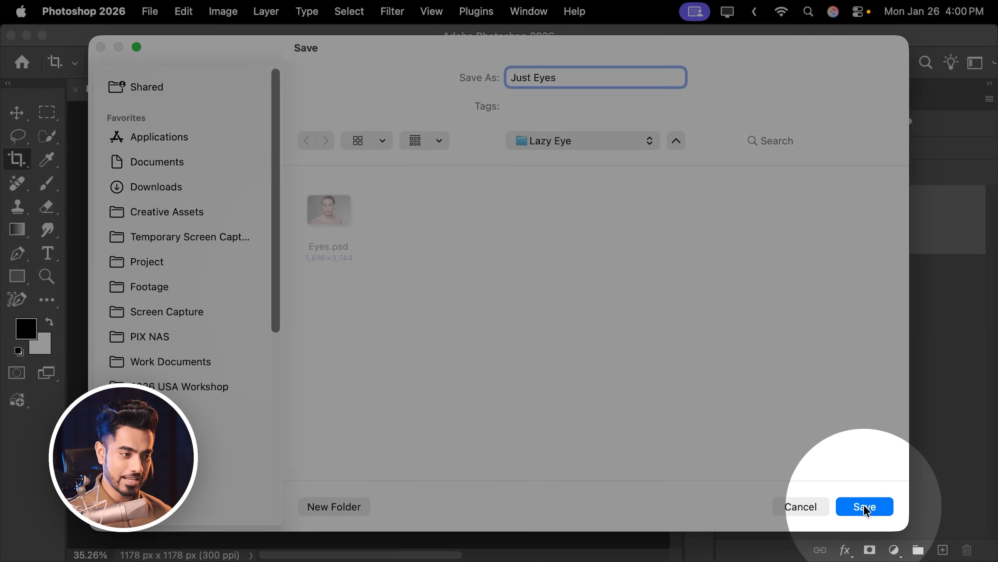
pyautogui.click(865, 506)
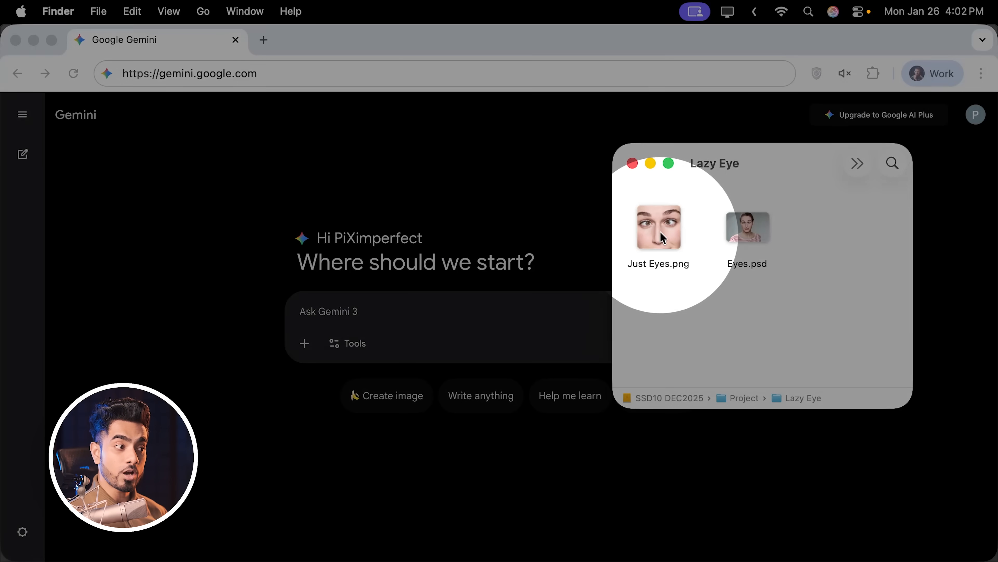
# Switch to Google Gemini in Chrome, attach Just Eyes.png to the prompt and agree to the image content terms.
pyautogui.moveTo(660, 229); pyautogui.dragTo(432, 316)
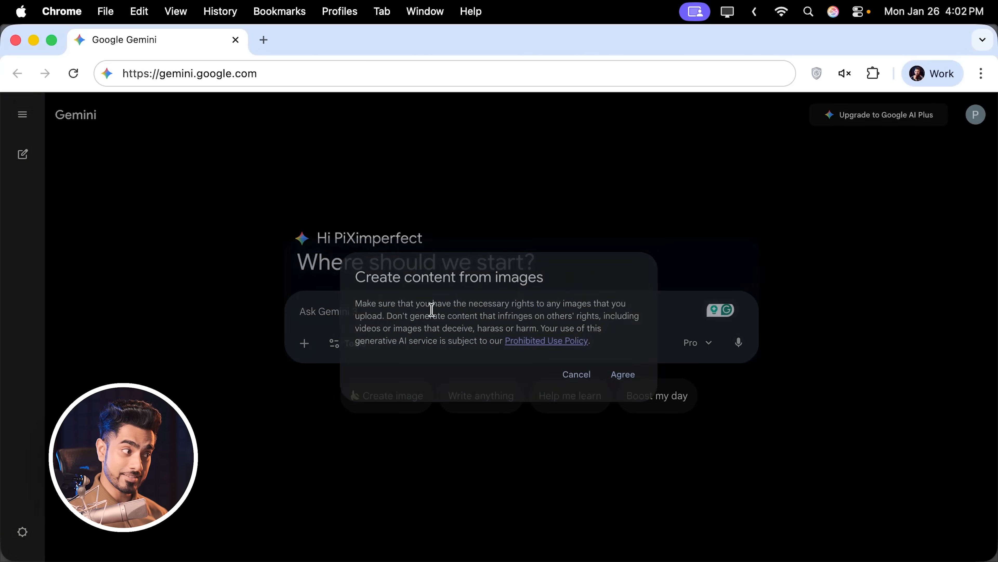
pyautogui.click(625, 376)
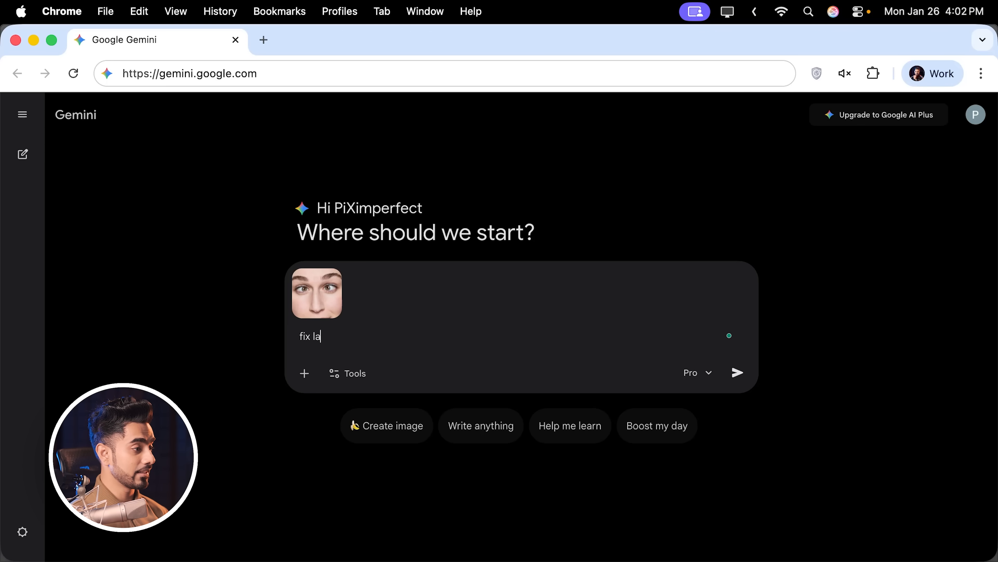
# Generate an edited image from the attachment with the prompt "fix lazy eye", using the Pro model and the image creation tool.
pyautogui.click(700, 378)
pyautogui.click(699, 378)
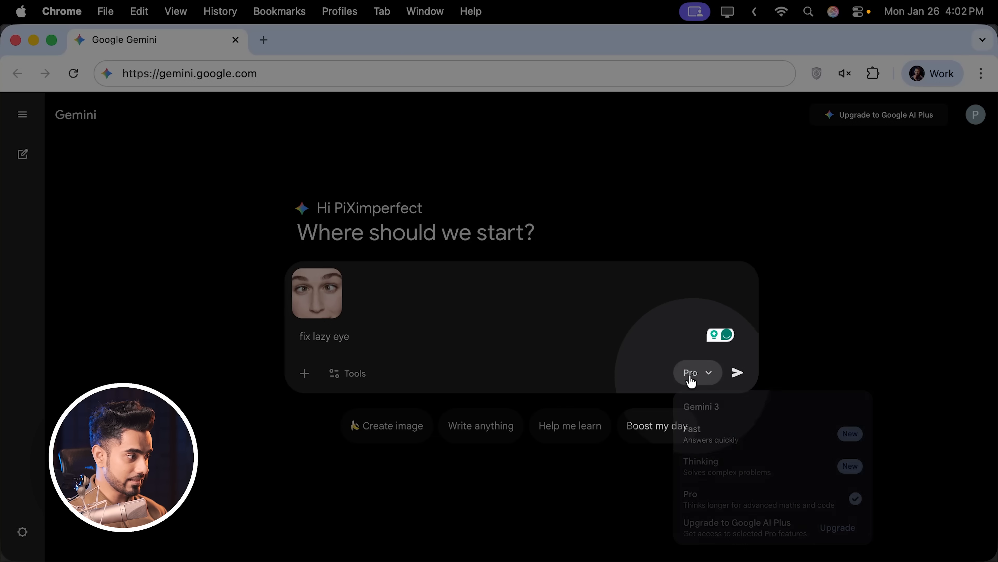
pyautogui.click(346, 374)
pyautogui.click(359, 411)
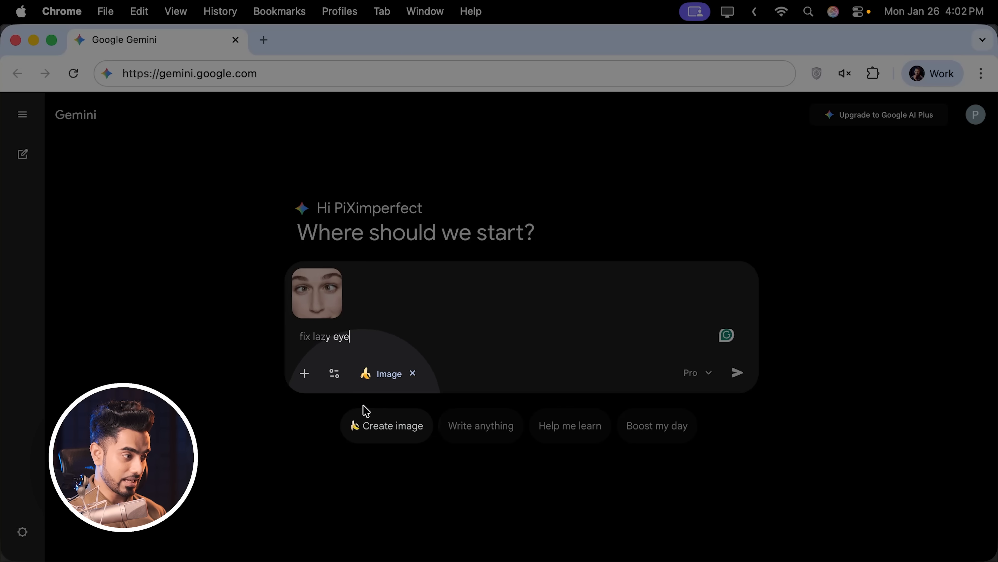
pyautogui.click(743, 375)
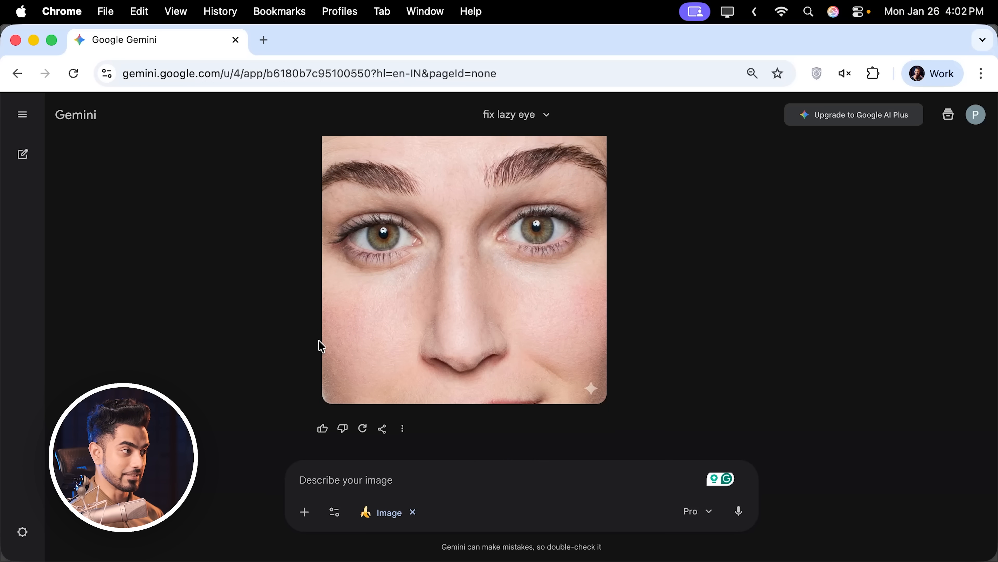
# Download the generated eye image at full size and save it as "Processed" in the Lazy Eye folder.
pyautogui.scroll(2, 319, 345)
pyautogui.moveTo(445, 297)
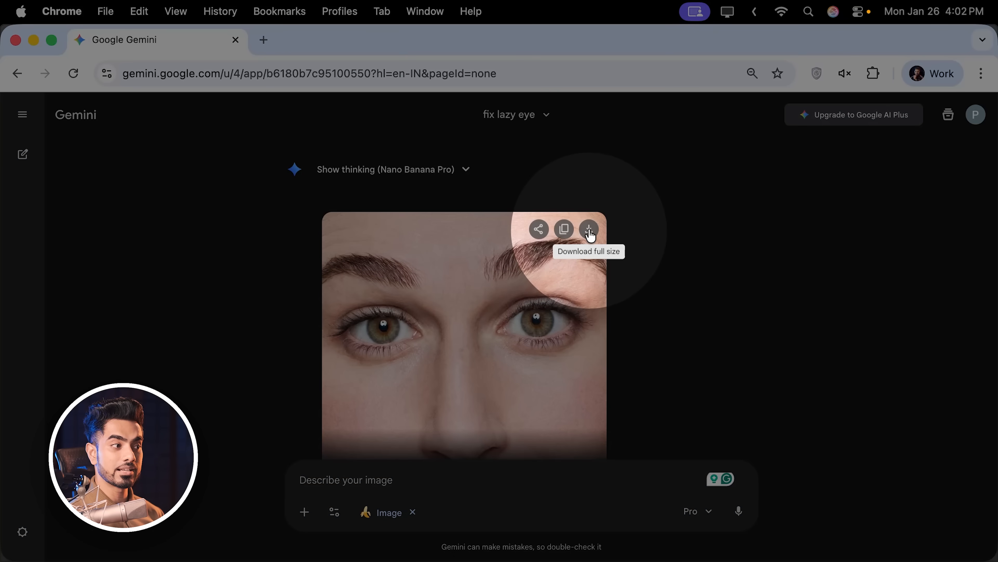
pyautogui.click(590, 230)
pyautogui.write('Processed')
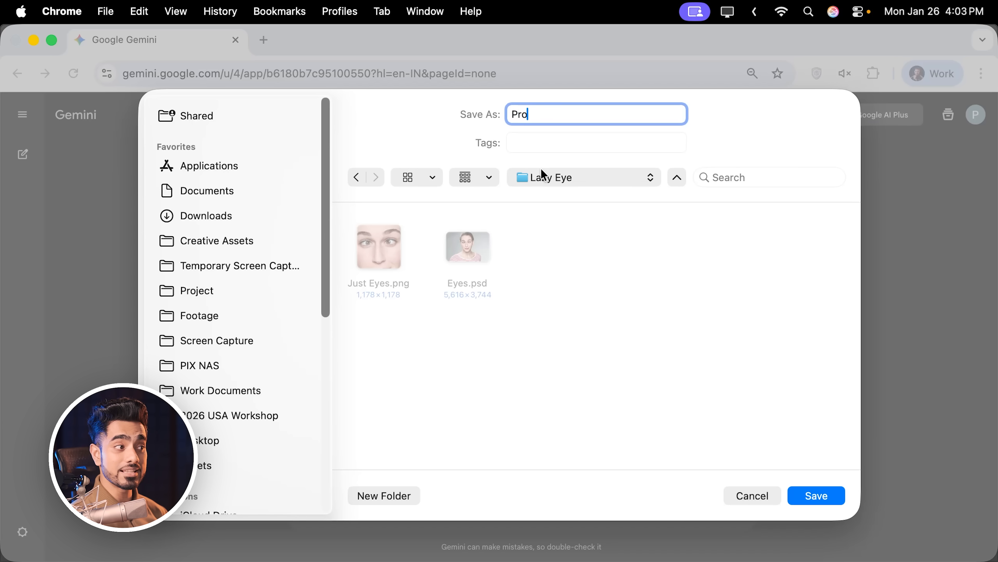
pyautogui.click(830, 501)
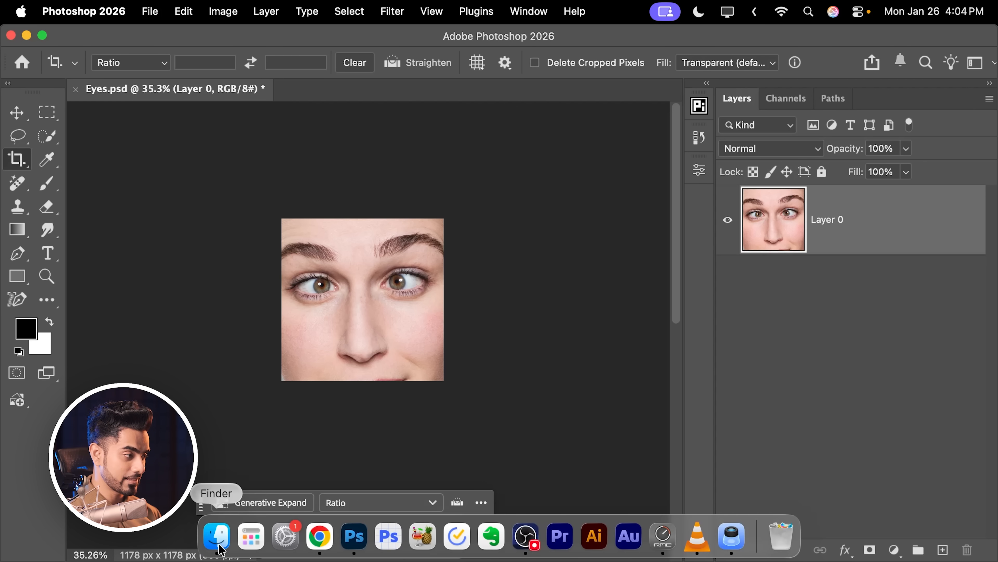
# Switch to Photoshop and place the saved Processed image from Finder over the cropped face in Eyes.psd, committing the placement.
pyautogui.click(220, 548)
pyautogui.moveTo(669, 231); pyautogui.dragTo(416, 279)
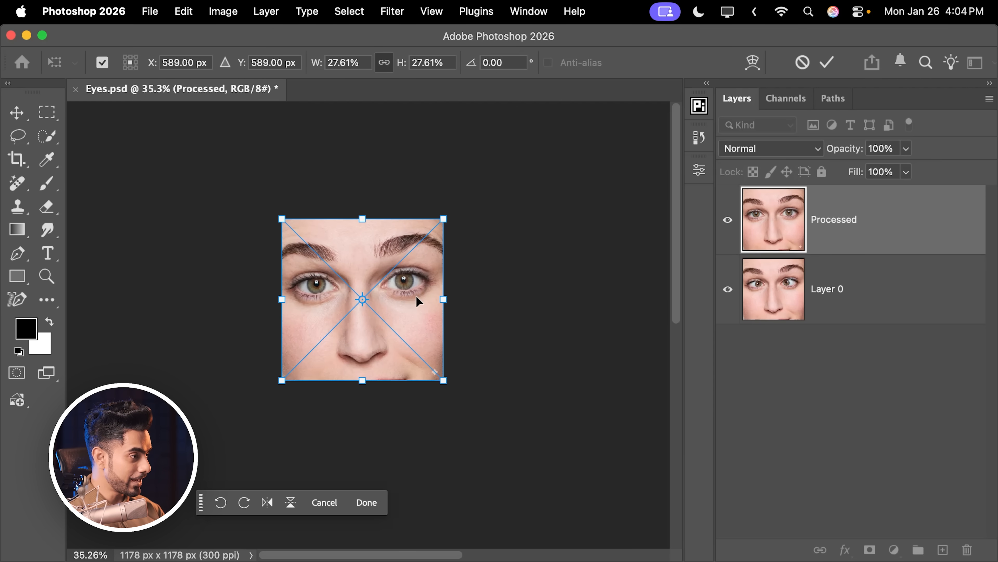
pyautogui.press('Return')
pyautogui.press('c')
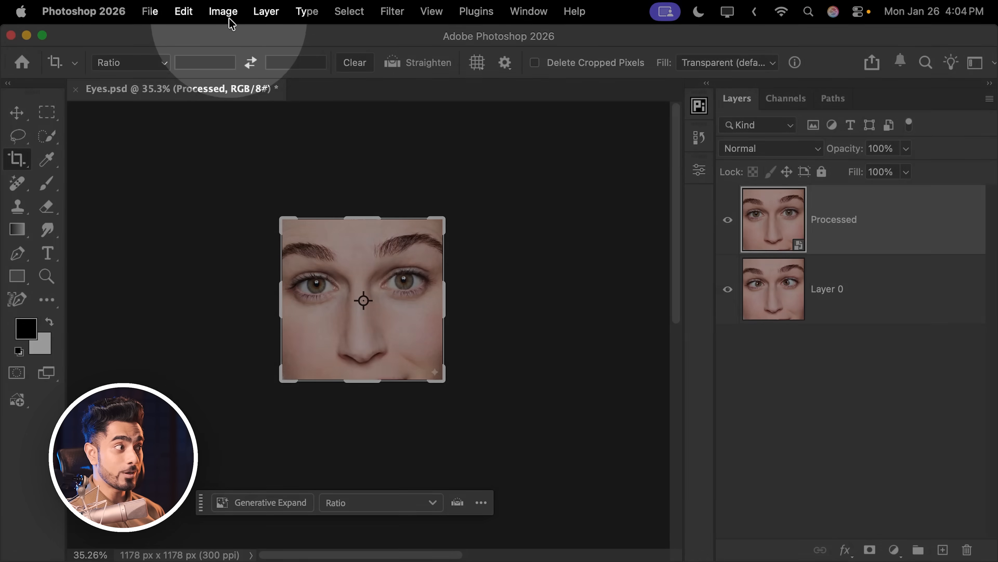
# Restore the full uncropped portrait with Reveal All and fit the whole image in the window.
pyautogui.click(223, 11)
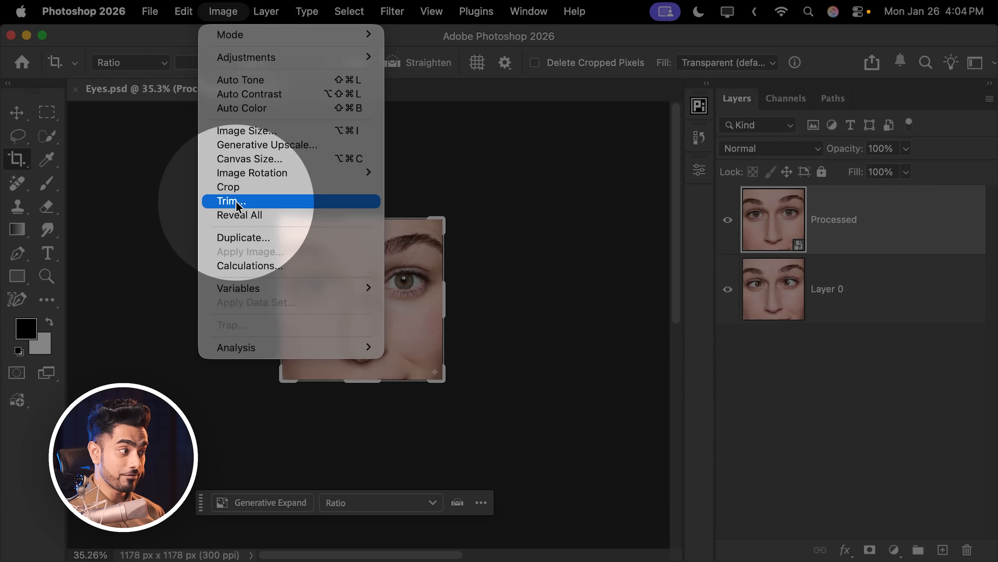
pyautogui.click(237, 217)
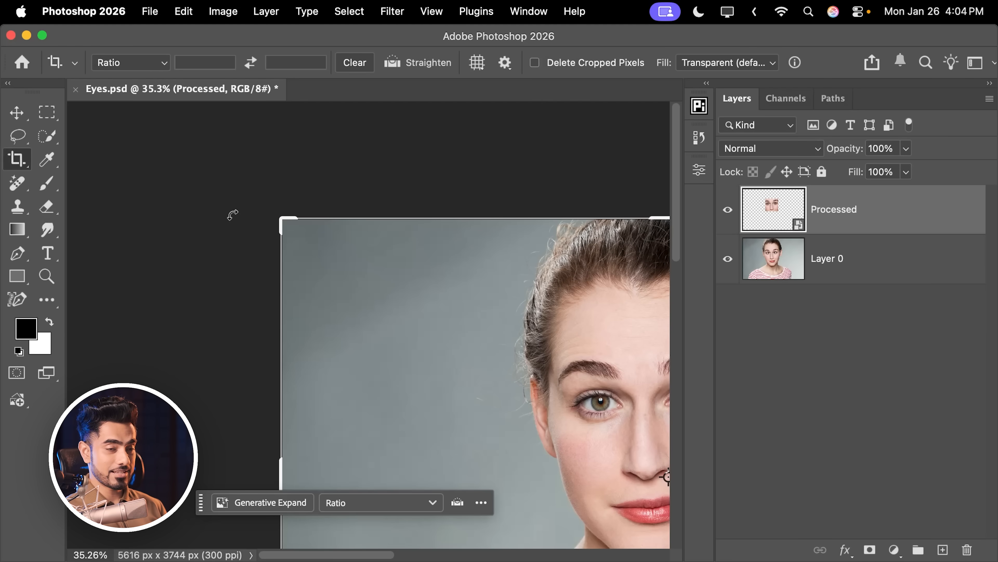
pyautogui.click(26, 102)
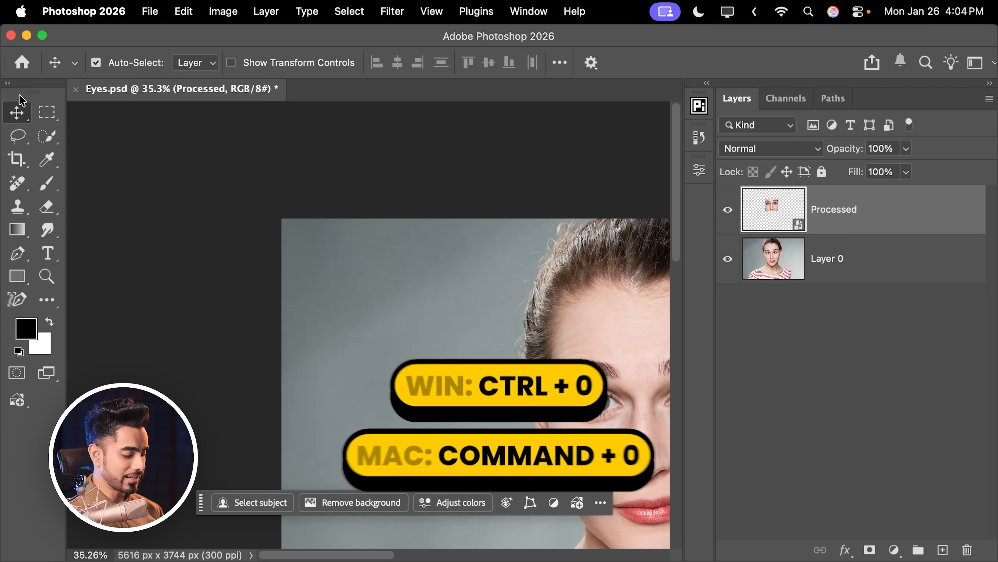
pyautogui.press('super+0')
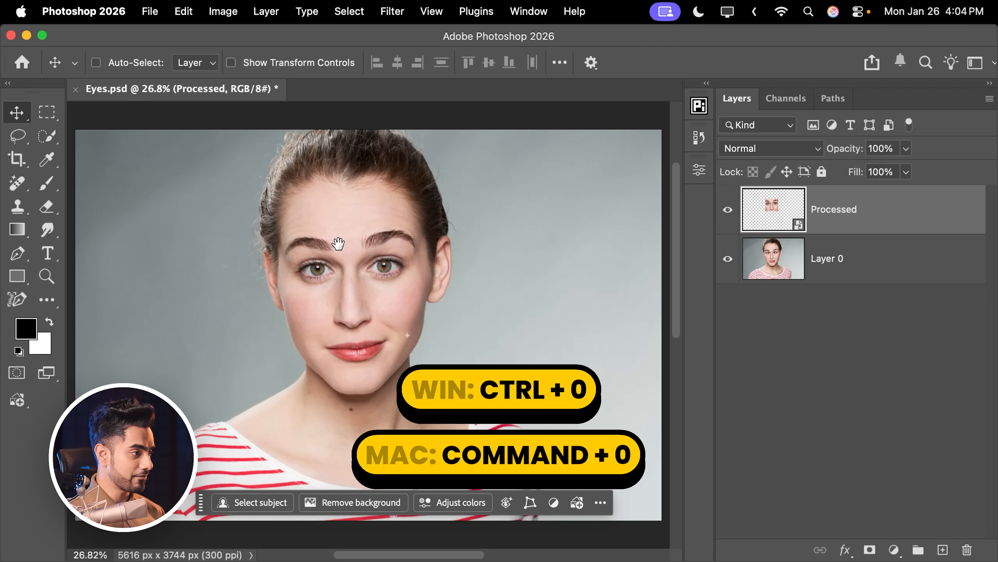
# Compare the eyes before and after by hiding the Processed layer and showing it again.
pyautogui.moveTo(338, 271); pyautogui.dragTo(406, 249)
pyautogui.scroll(3, 406, 250)
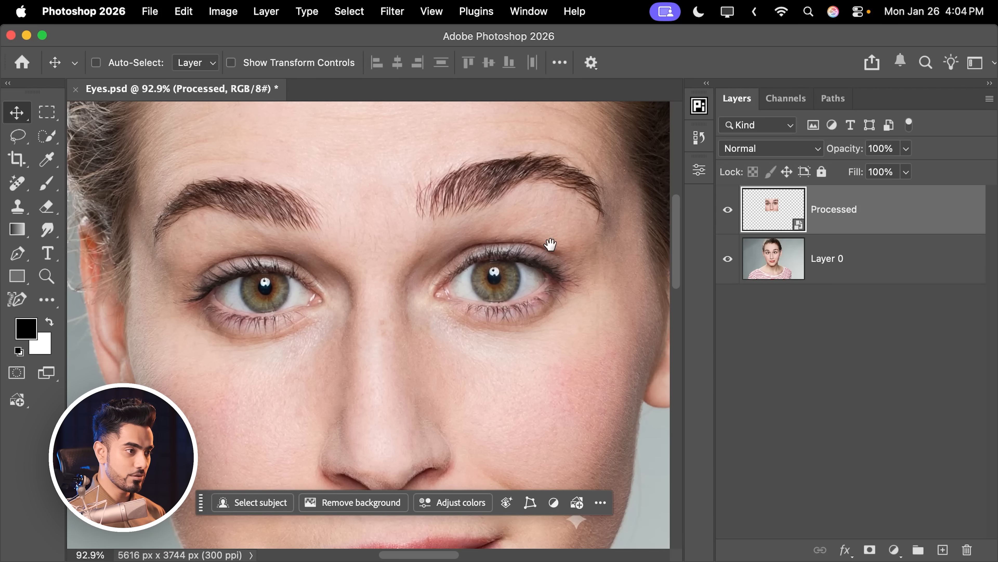
pyautogui.click(723, 212)
pyautogui.click(729, 214)
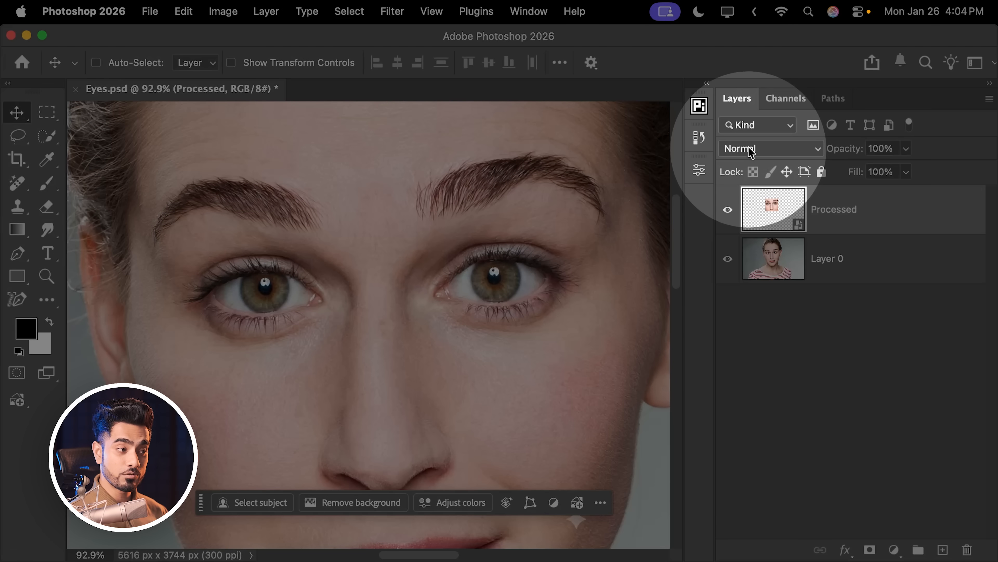
# Inspect how the Processed layer differs from the original using the Difference blend mode, and return its blend mode to Normal.
pyautogui.click(751, 148)
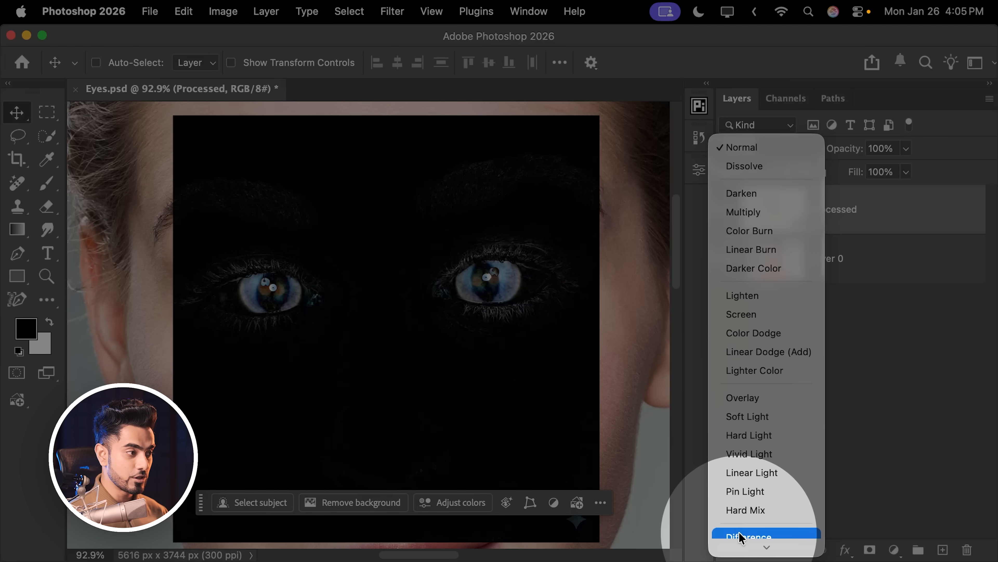
pyautogui.click(747, 535)
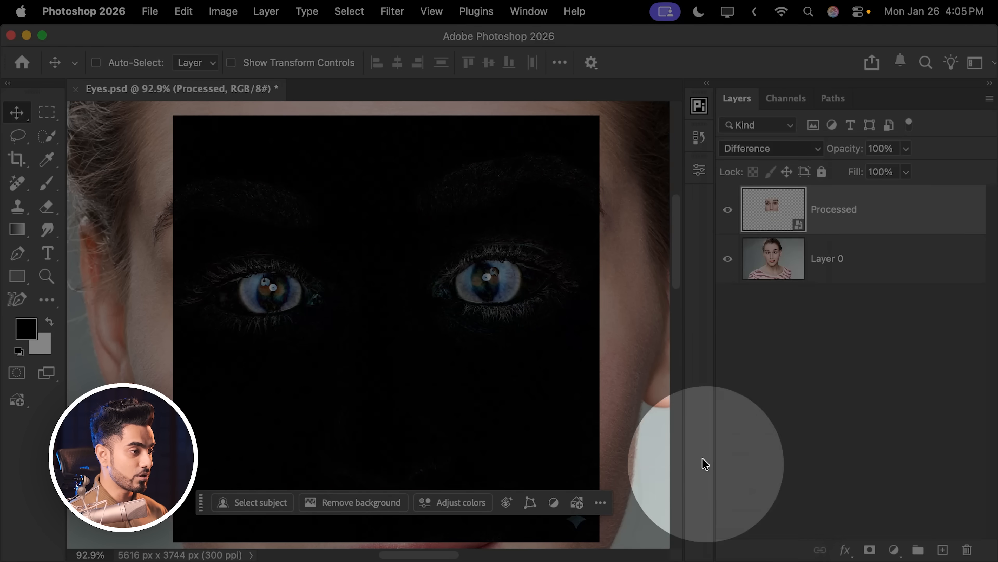
pyautogui.scroll(-3, 419, 305)
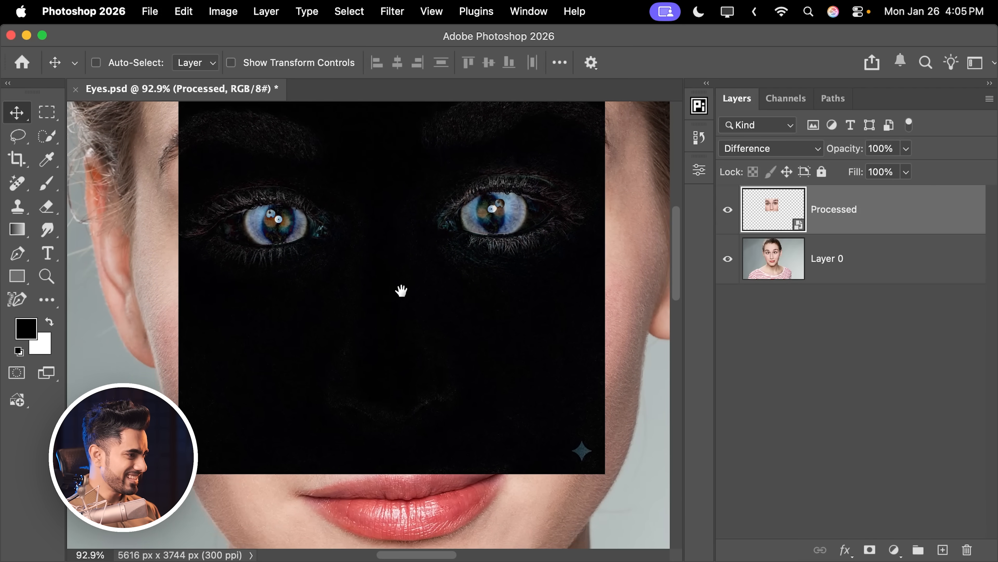
pyautogui.scroll(1, 403, 305)
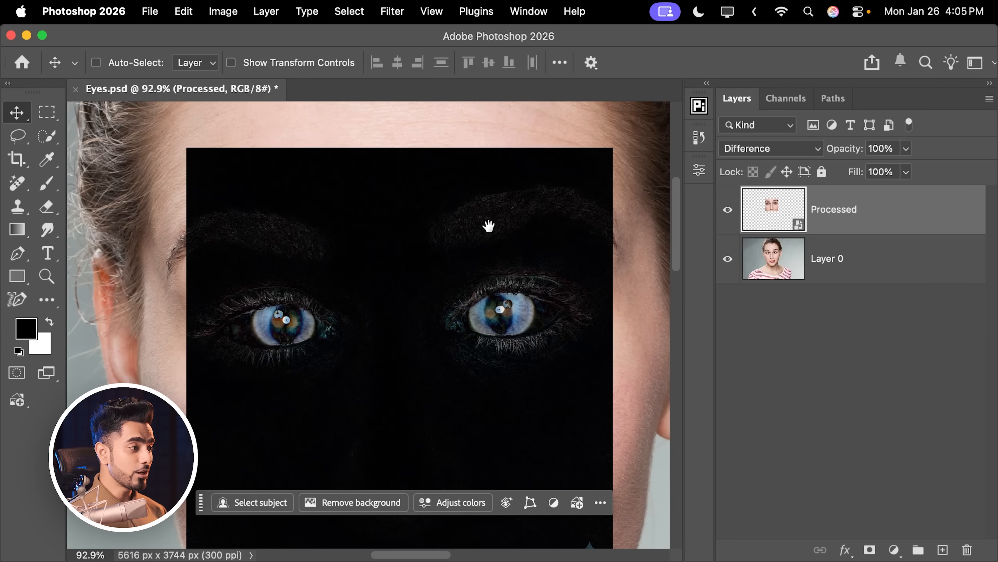
pyautogui.scroll(-5, 409, 414)
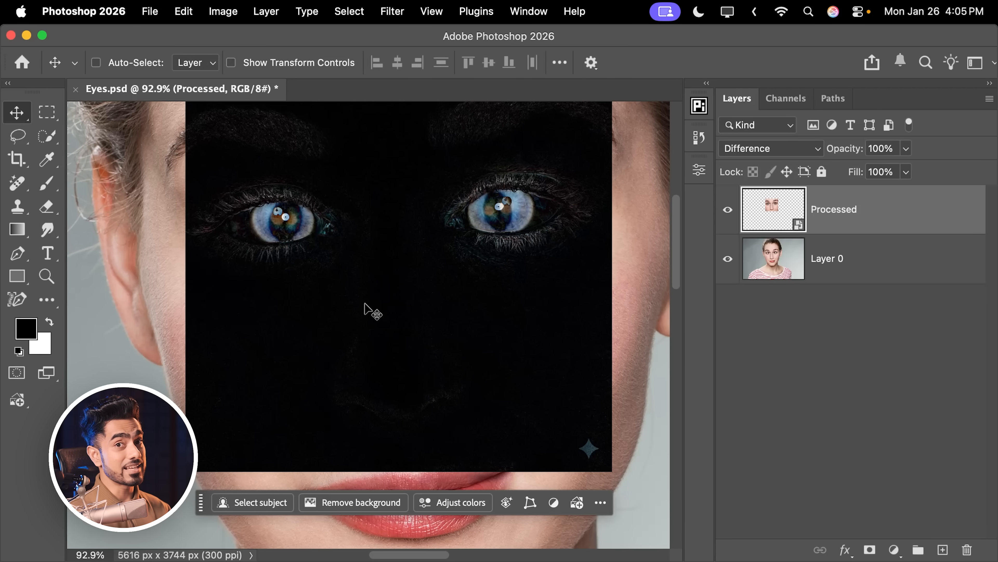
pyautogui.click(774, 154)
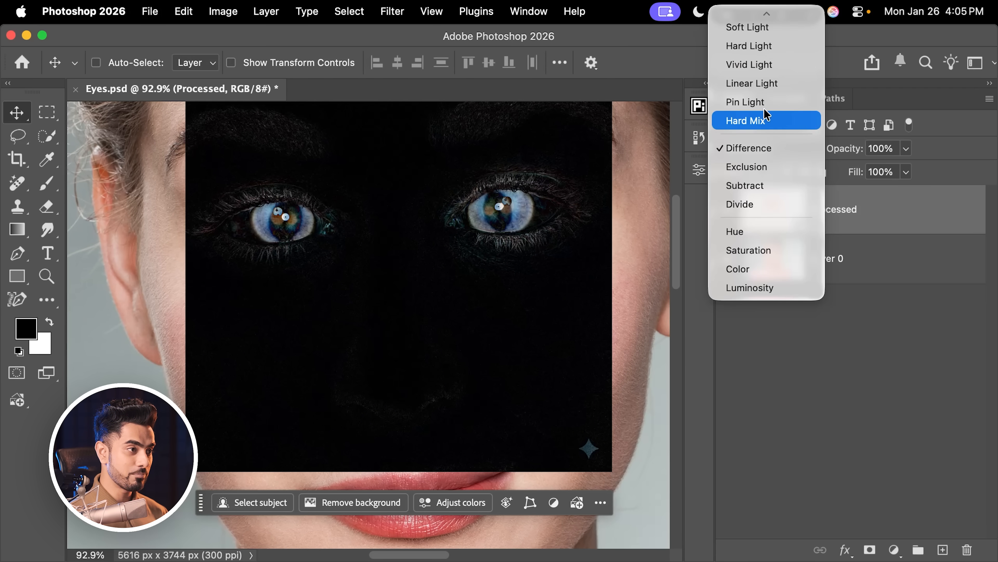
pyautogui.click(761, 21)
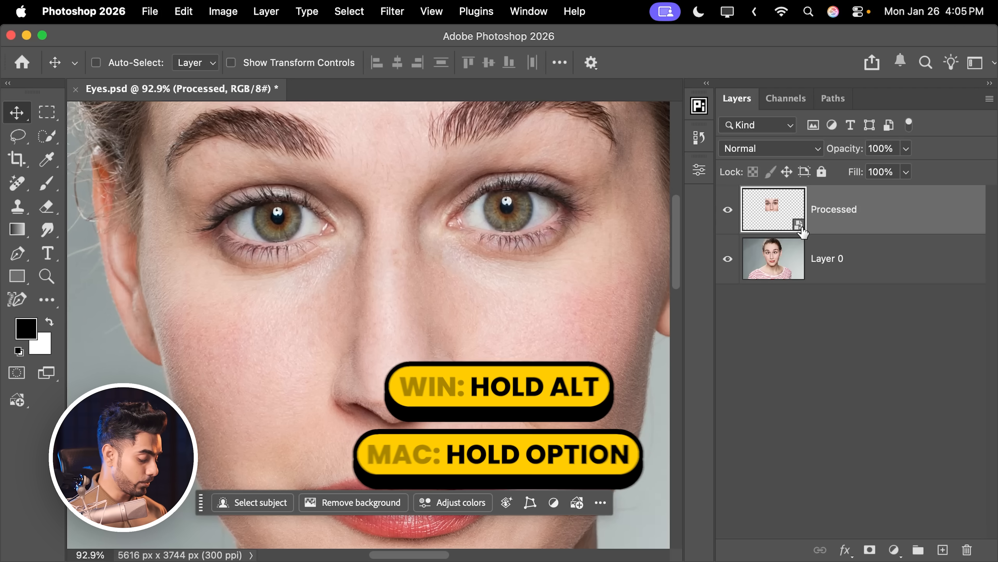
# Add a black mask to the Processed layer and reveal both corrected eyes by painting white with a size 200 brush.
pyautogui.keyDown('alt'); pyautogui.click(870, 550); pyautogui.keyUp('alt')
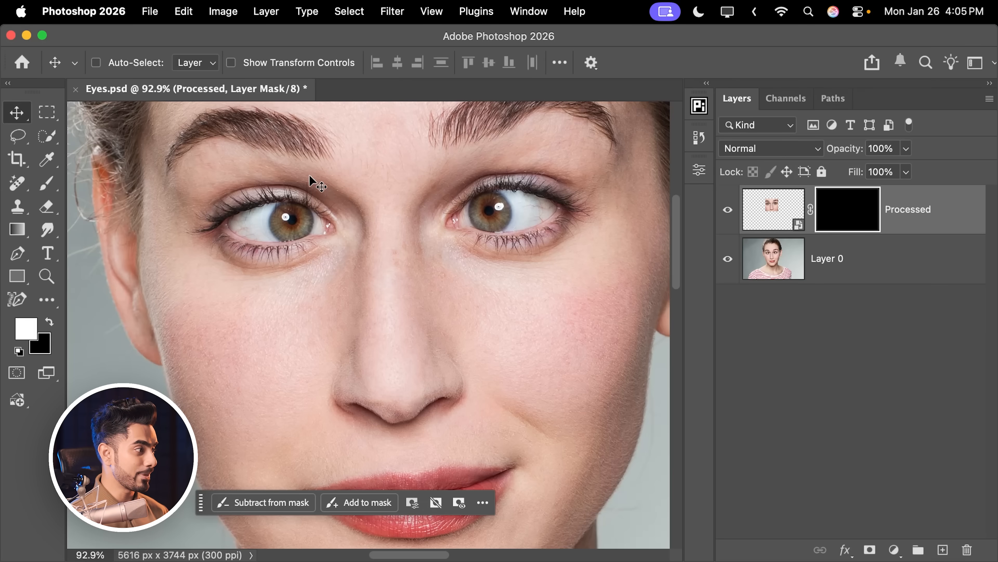
pyautogui.click(57, 191)
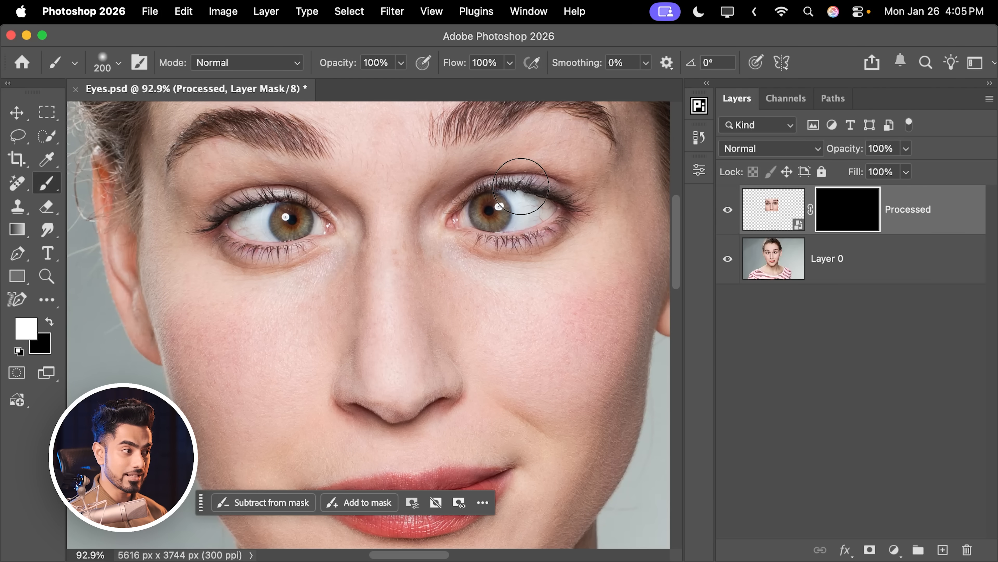
pyautogui.press(']')
pyautogui.moveTo(483, 206); pyautogui.dragTo(525, 204)
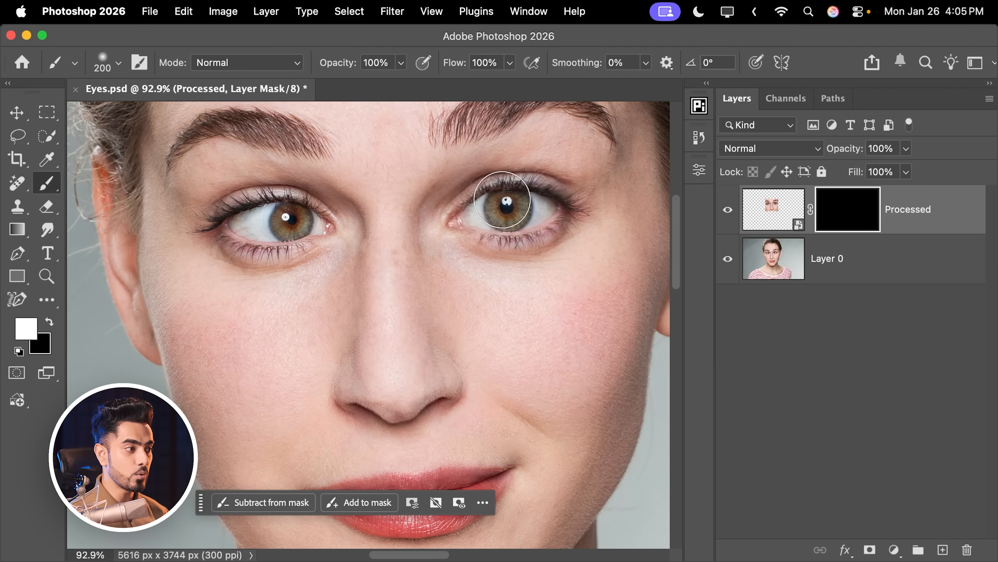
pyautogui.hscroll(-5, 530, 215)
pyautogui.scroll(2, 531, 214)
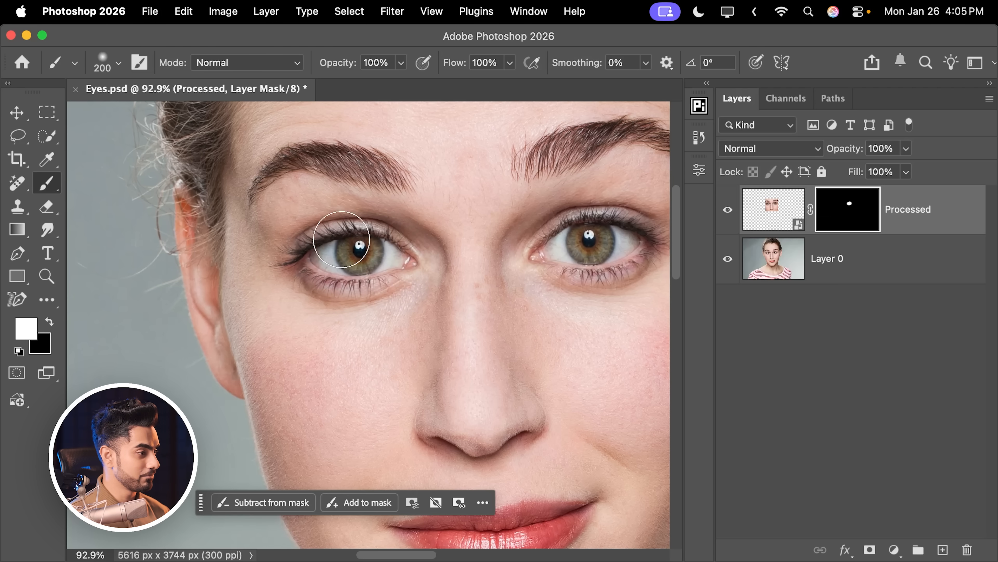
pyautogui.press('super+0')
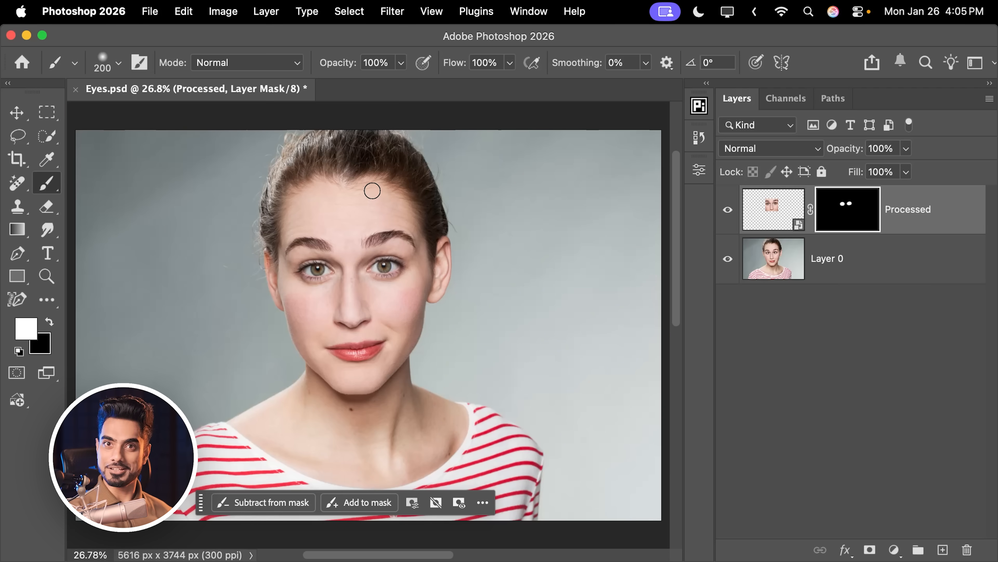